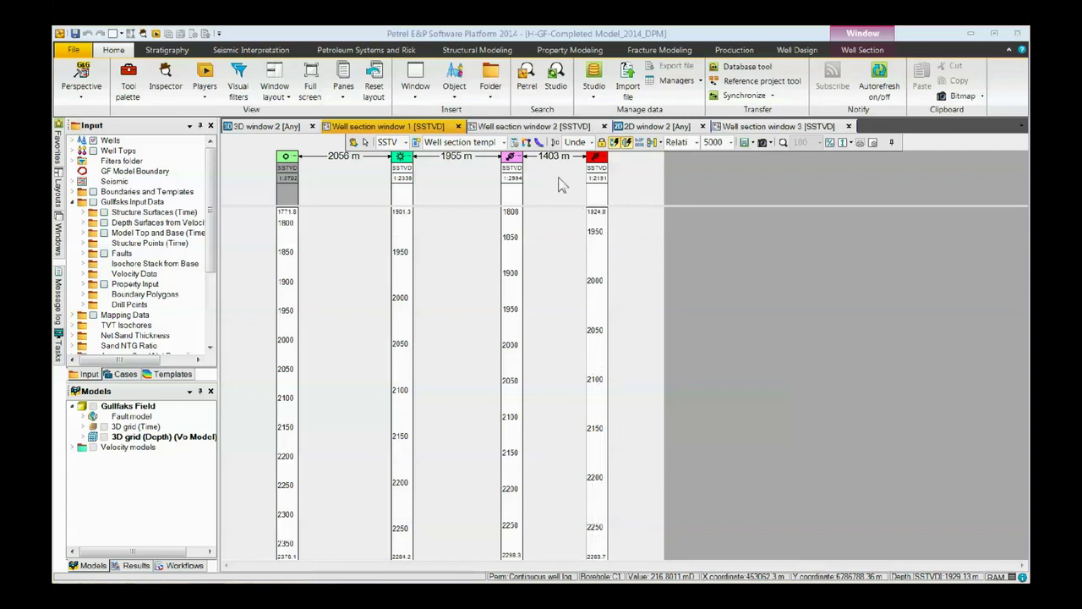
- Open the Well section template 2 settings and expand Wells to list the Gullfaks global well logs
left_click(517, 146)
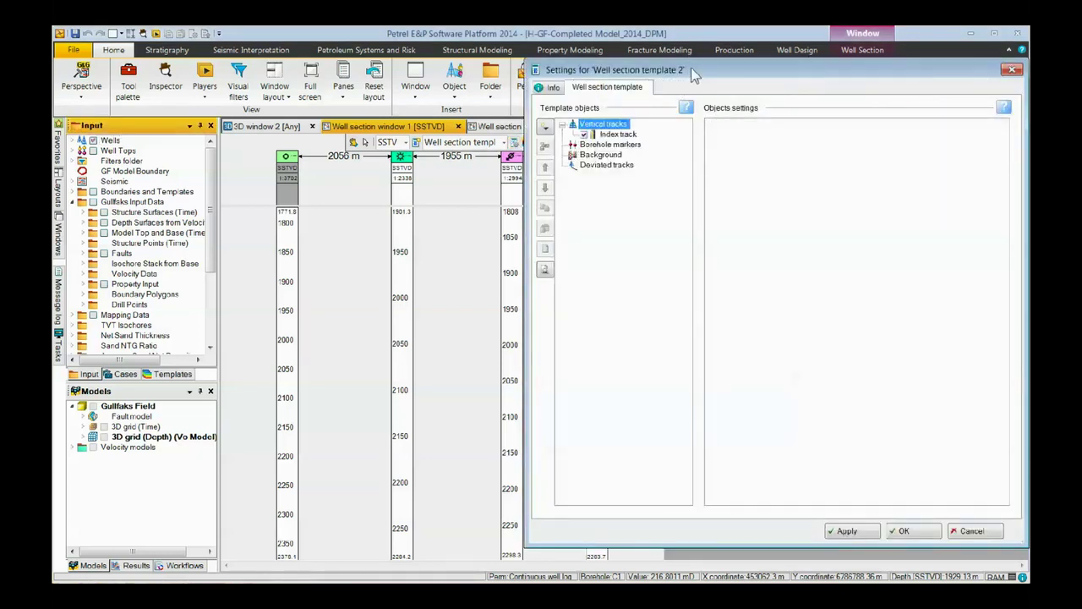
left_click_drag(690, 67, 756, 65)
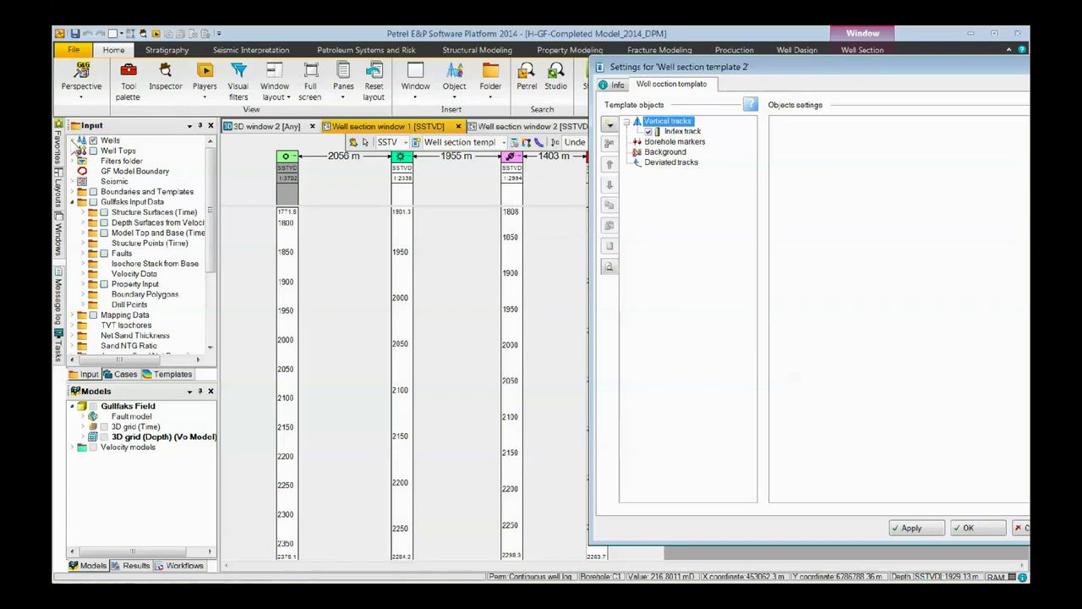
left_click(76, 142)
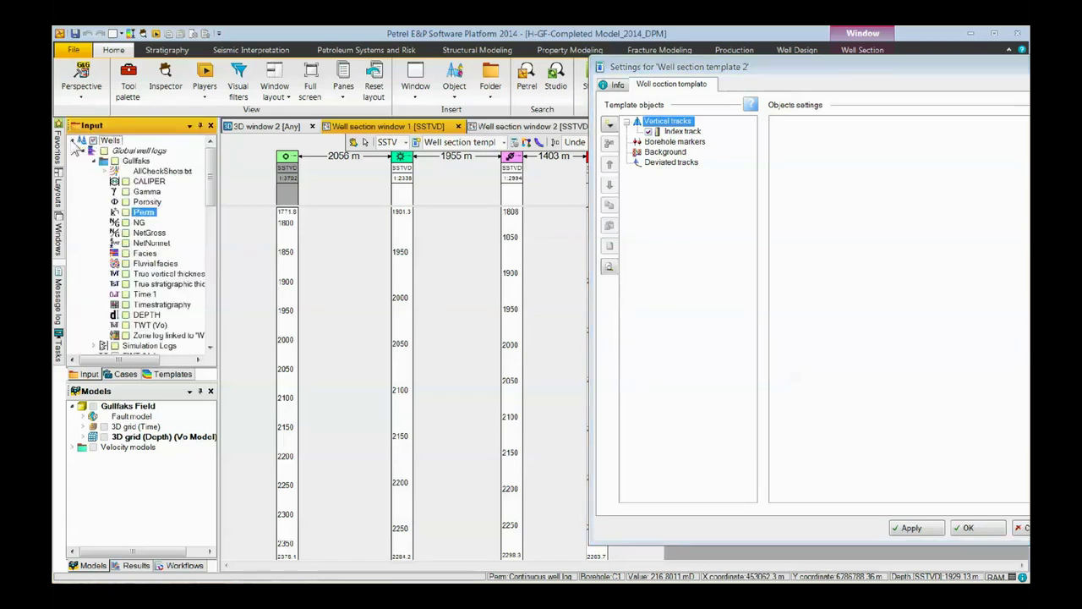
- Turn on the Gamma and Perm global well logs as tracks in the well section
left_click(125, 192)
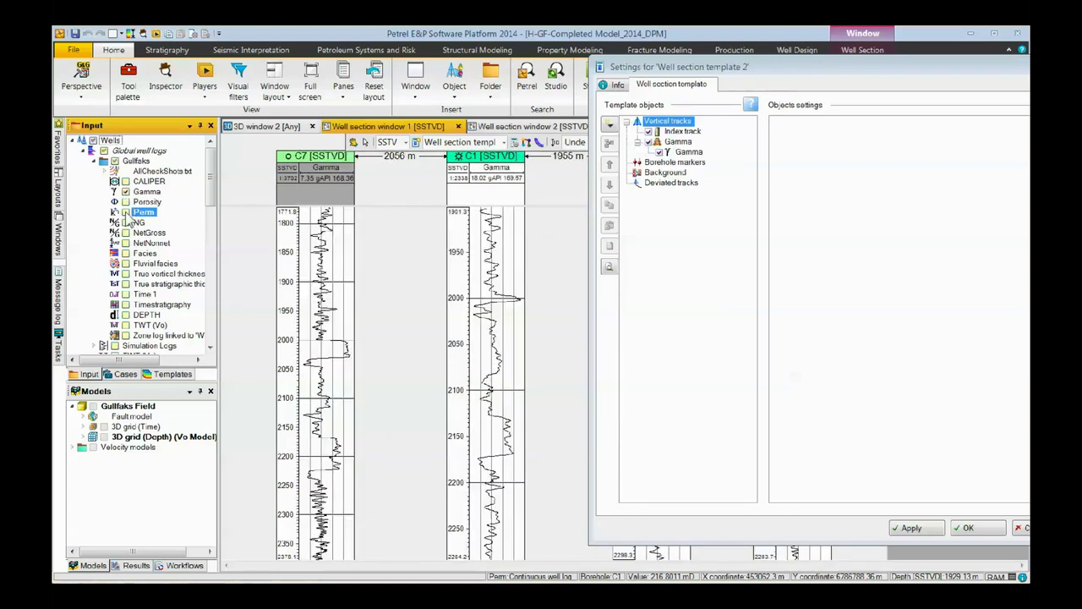
left_click(126, 212)
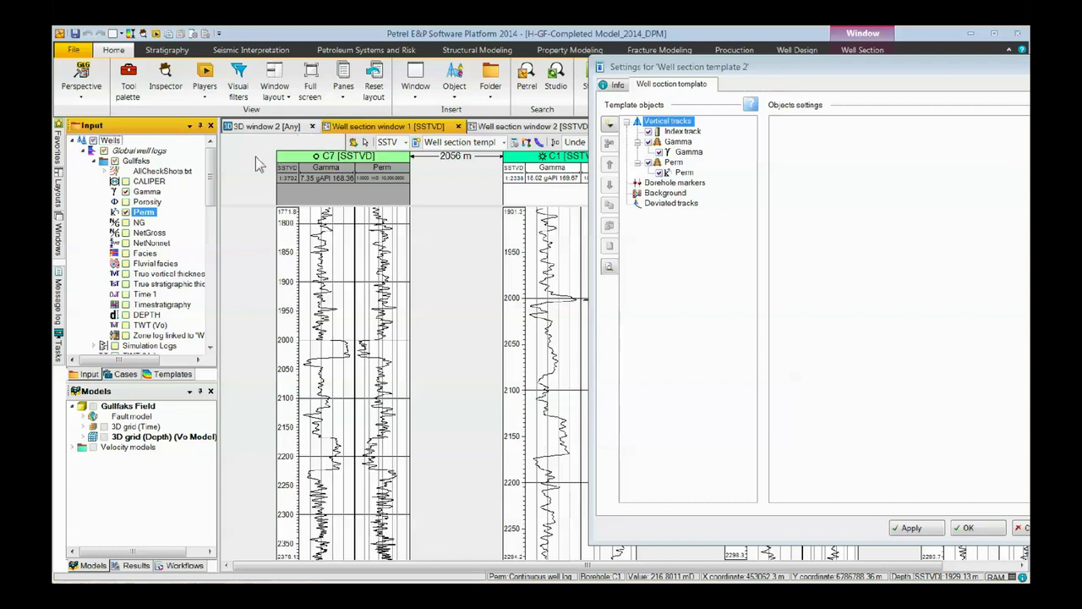
- Add Porosity to the global template's vertical Gamma track, making a combined Gamma/Porosity track
right_click(147, 202)
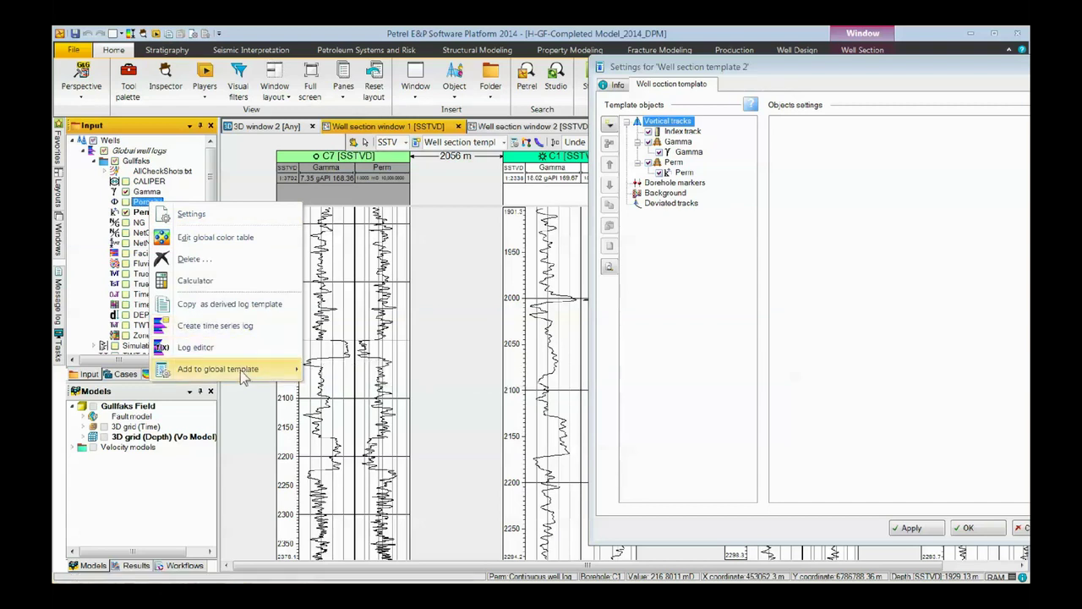
mouse_move(240, 370)
mouse_move(352, 375)
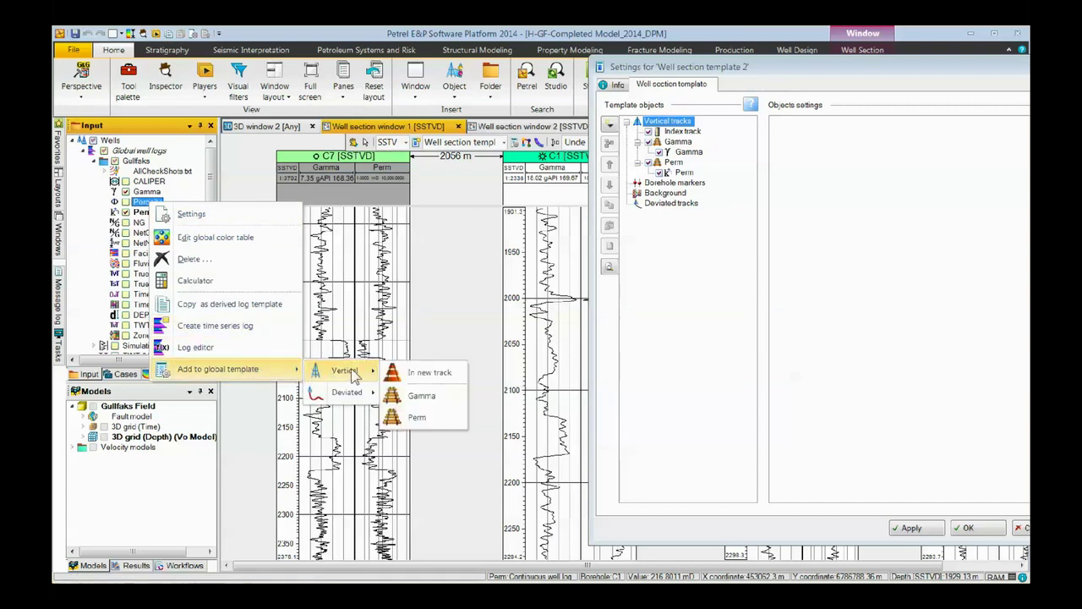
left_click(418, 401)
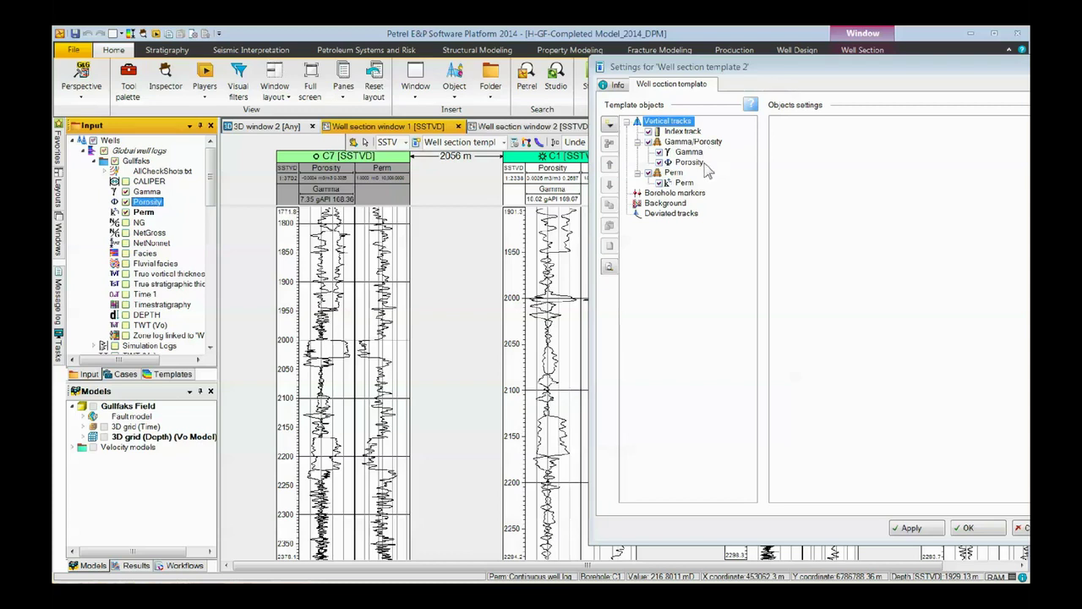
left_click_drag(760, 75, 732, 69)
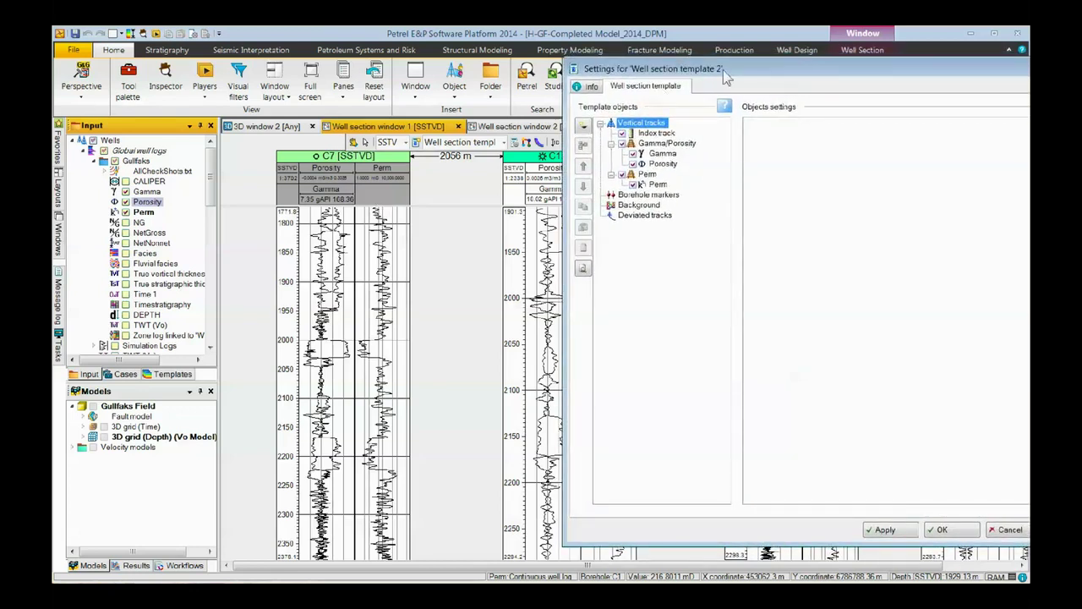
left_click_drag(725, 78, 837, 98)
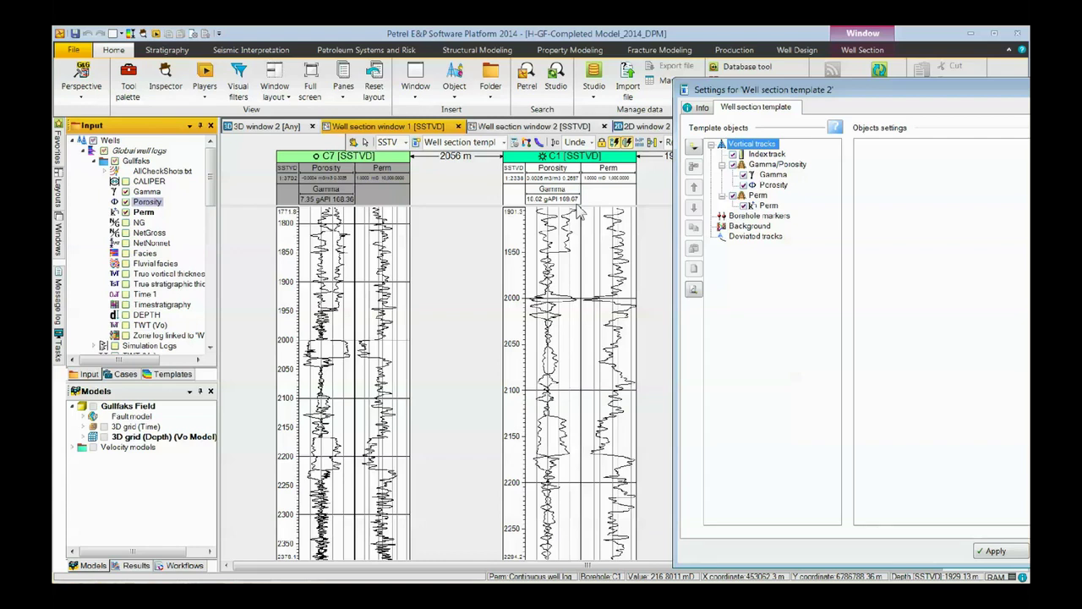
left_click(266, 161)
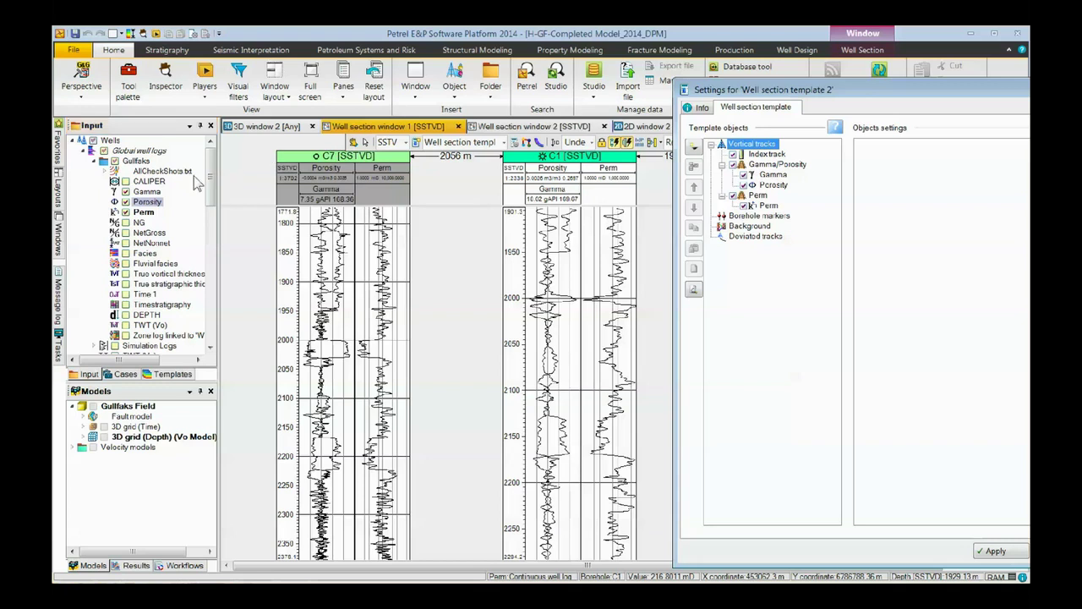
double_click(147, 192)
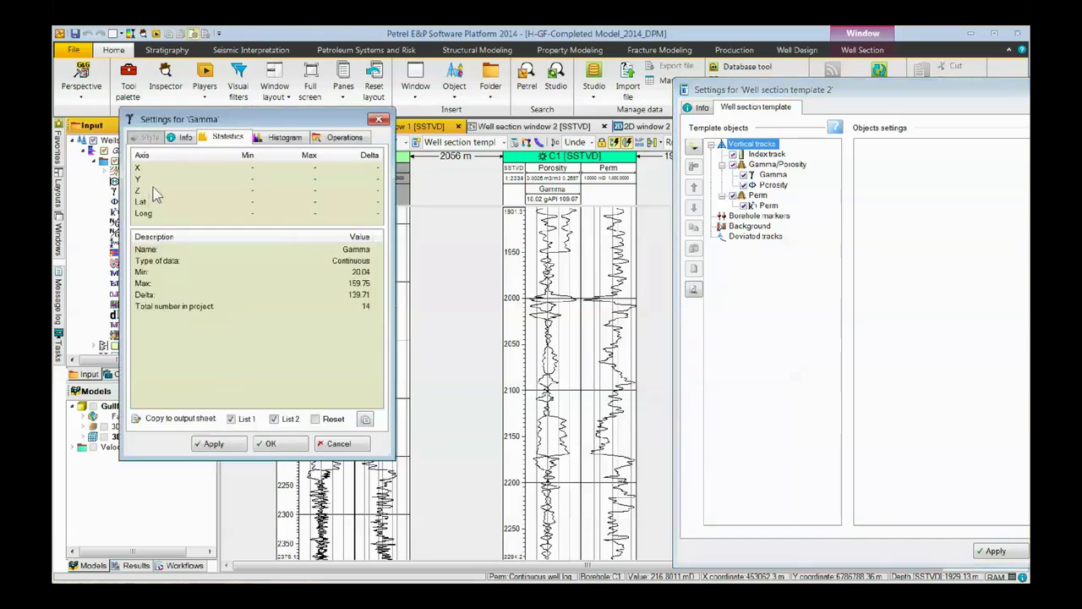
left_click_drag(225, 124, 319, 91)
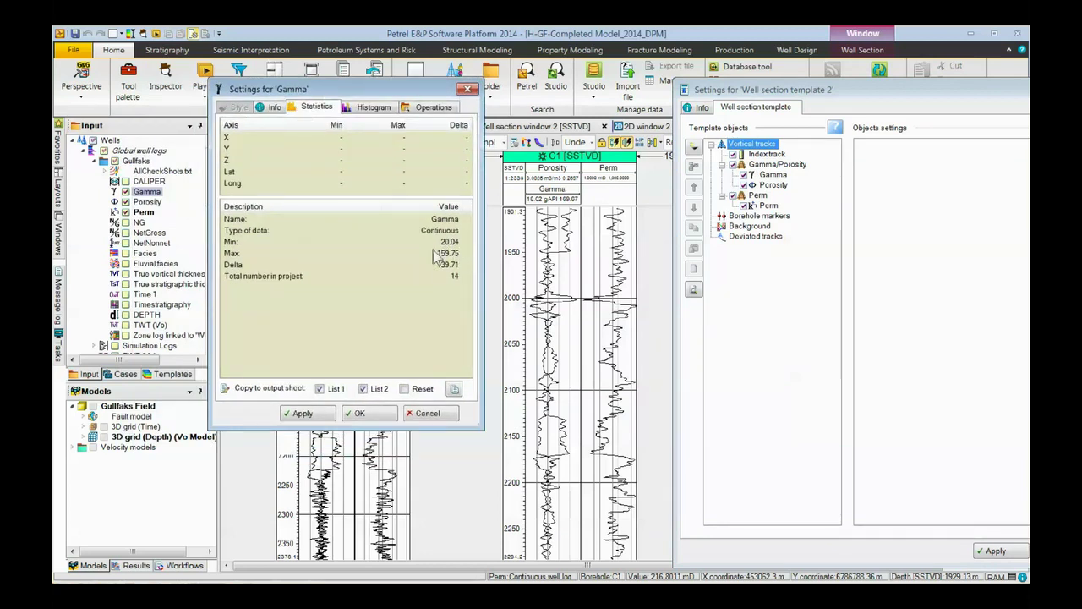
left_click(359, 413)
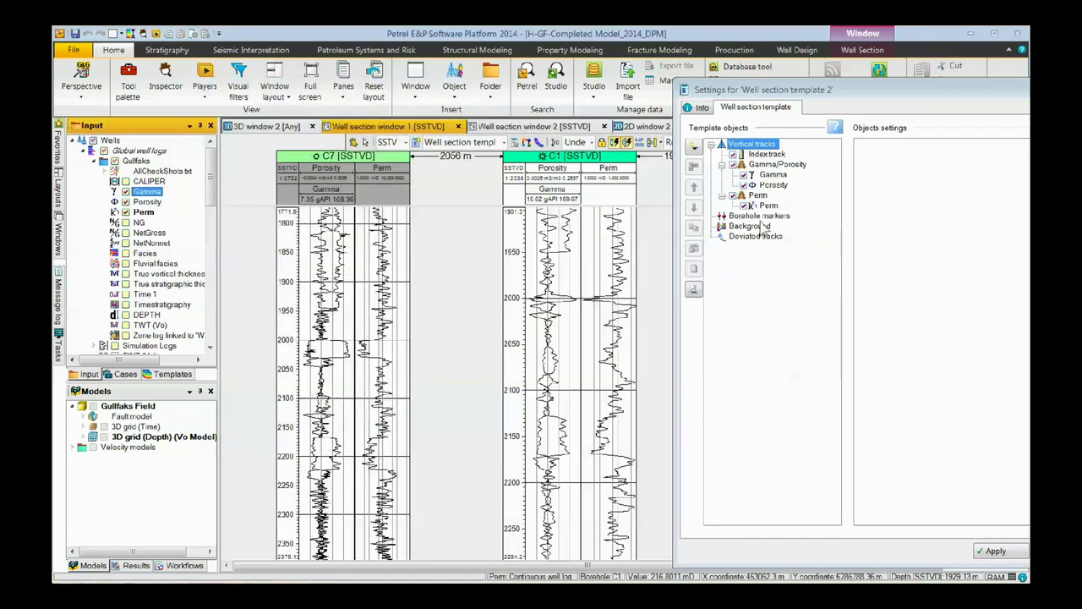
- Fix the Gamma curve's template limits at 0–170 gAPI and apply them
left_click_drag(852, 93, 767, 85)
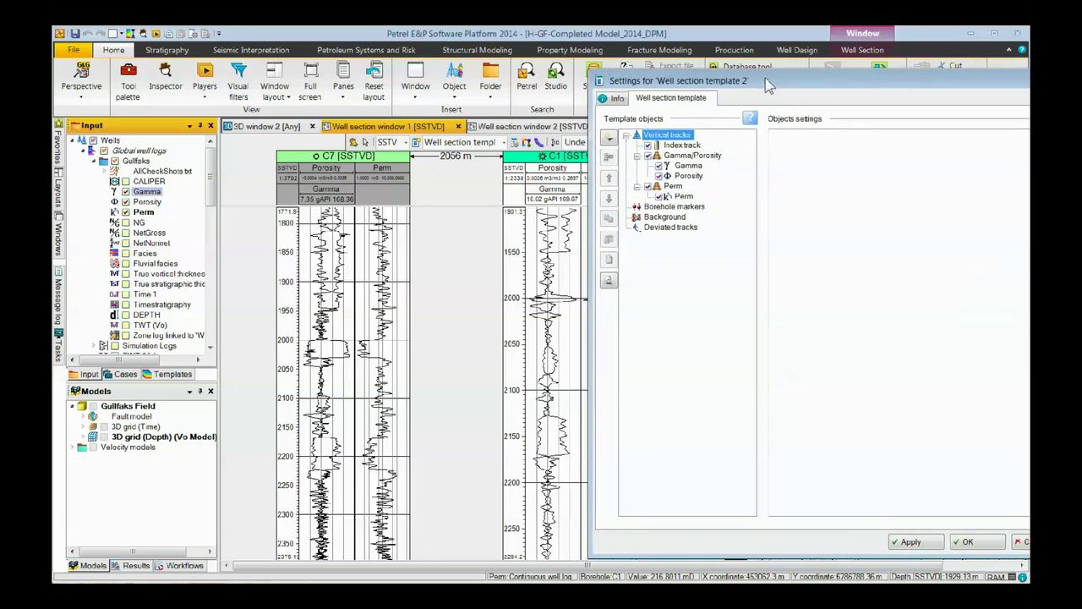
left_click(688, 166)
left_click_drag(795, 78, 673, 79)
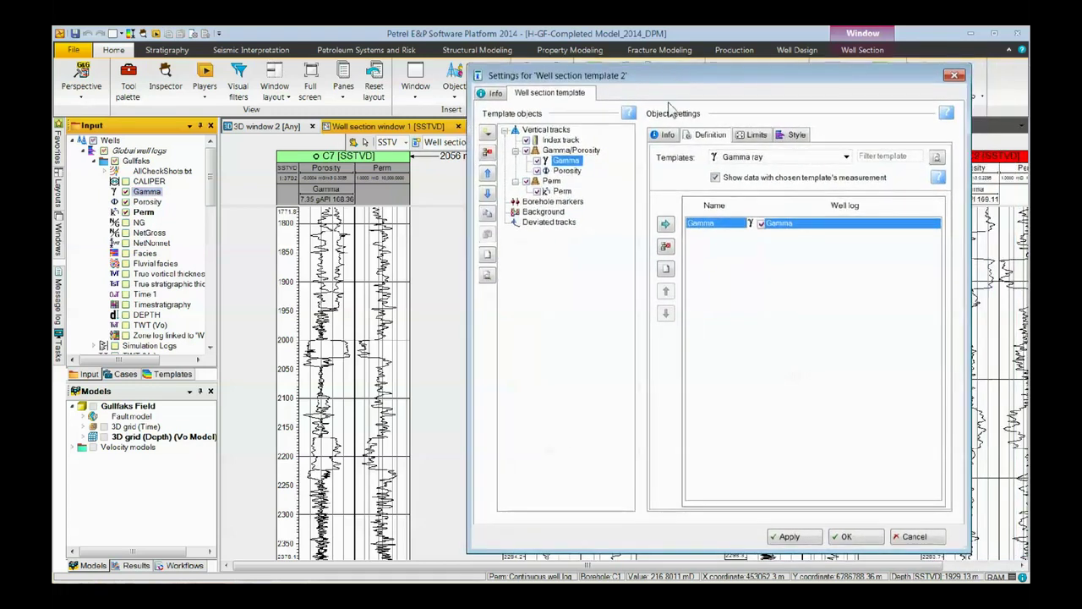
left_click(757, 137)
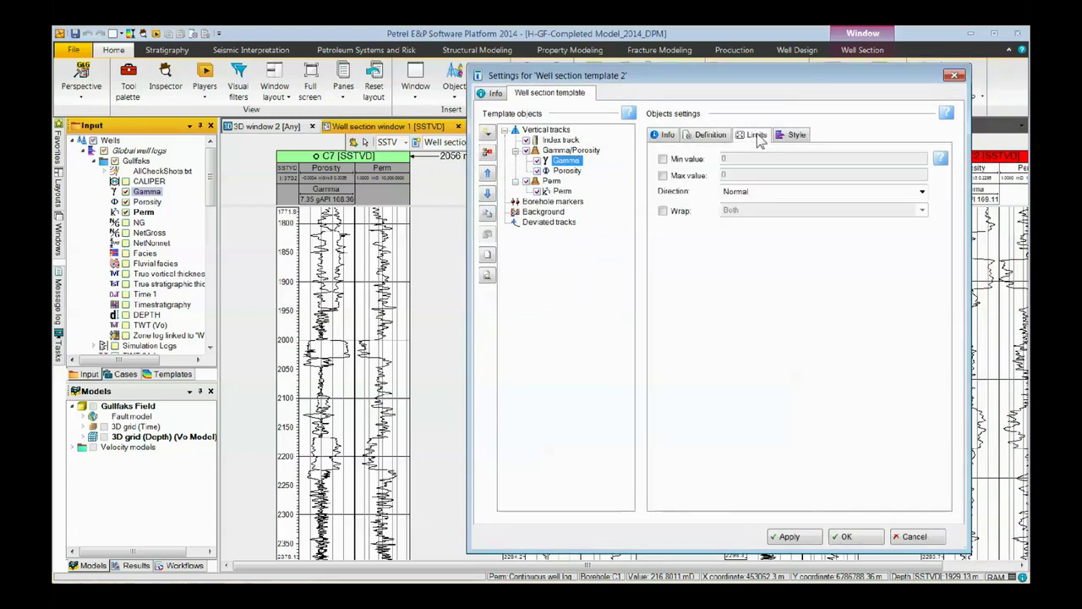
left_click(663, 159)
left_click(663, 176)
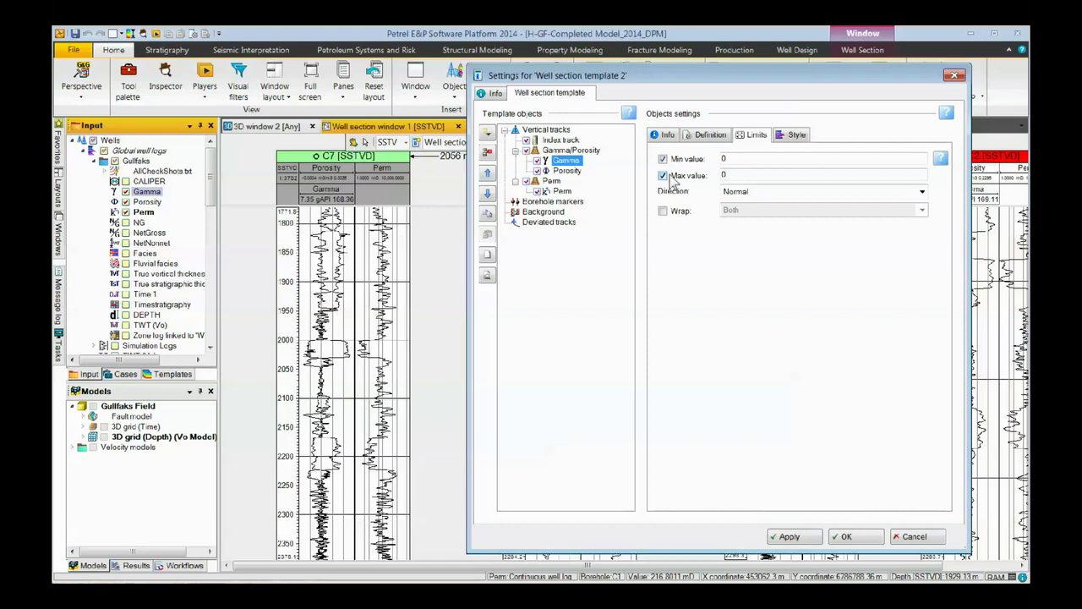
double_click(725, 174)
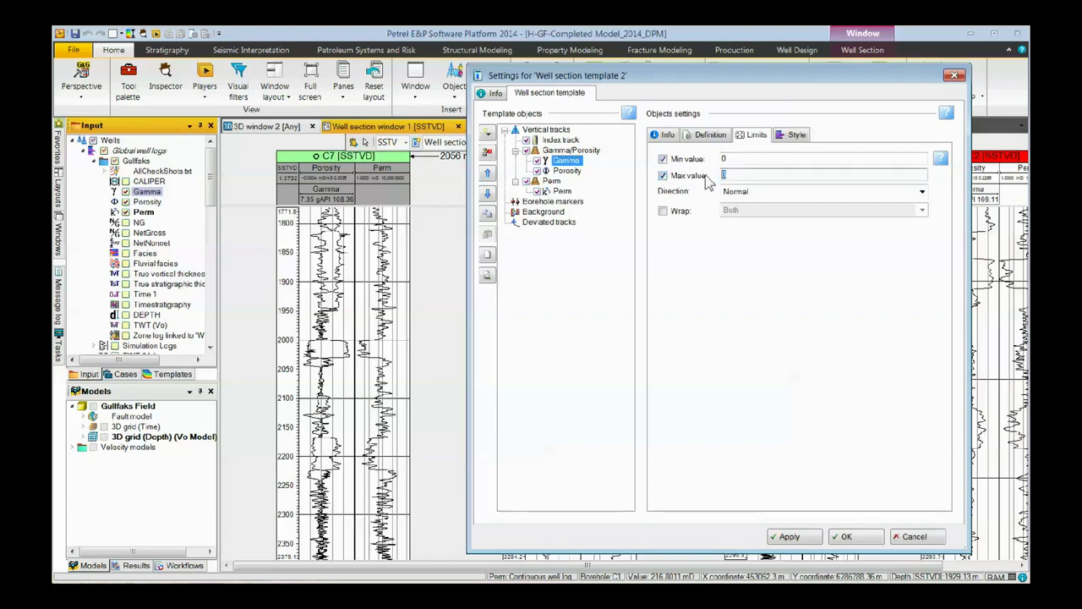
type("170")
left_click(789, 537)
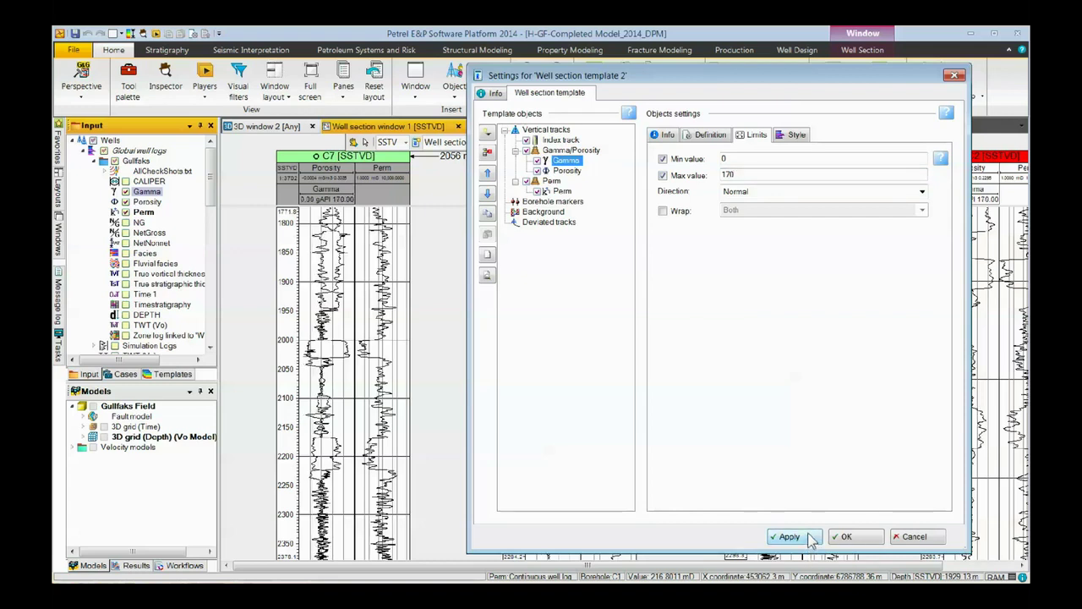
left_click_drag(687, 79, 867, 98)
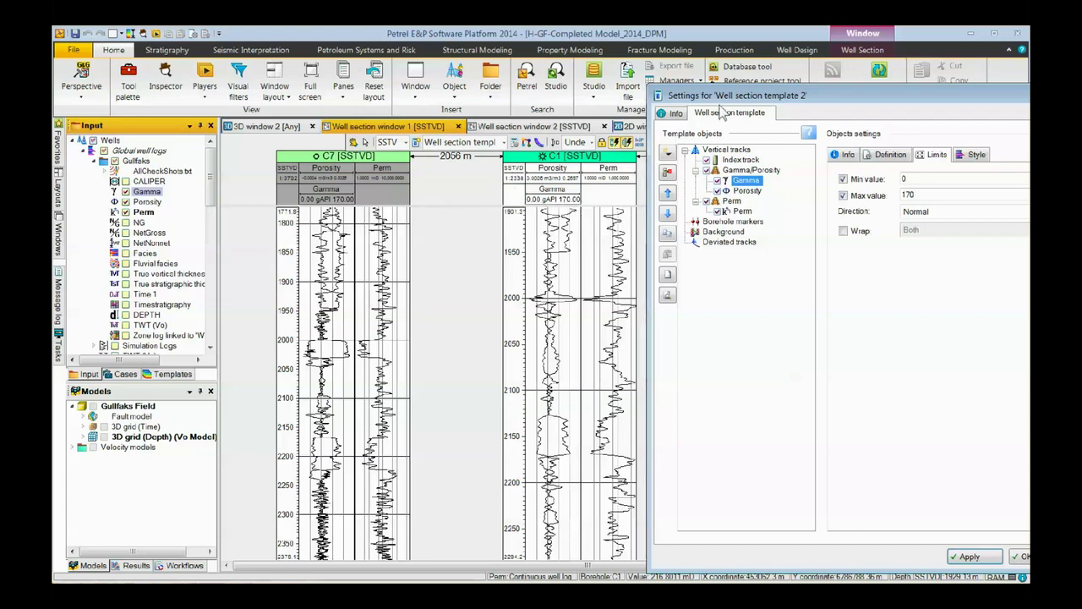
left_click_drag(848, 90, 643, 69)
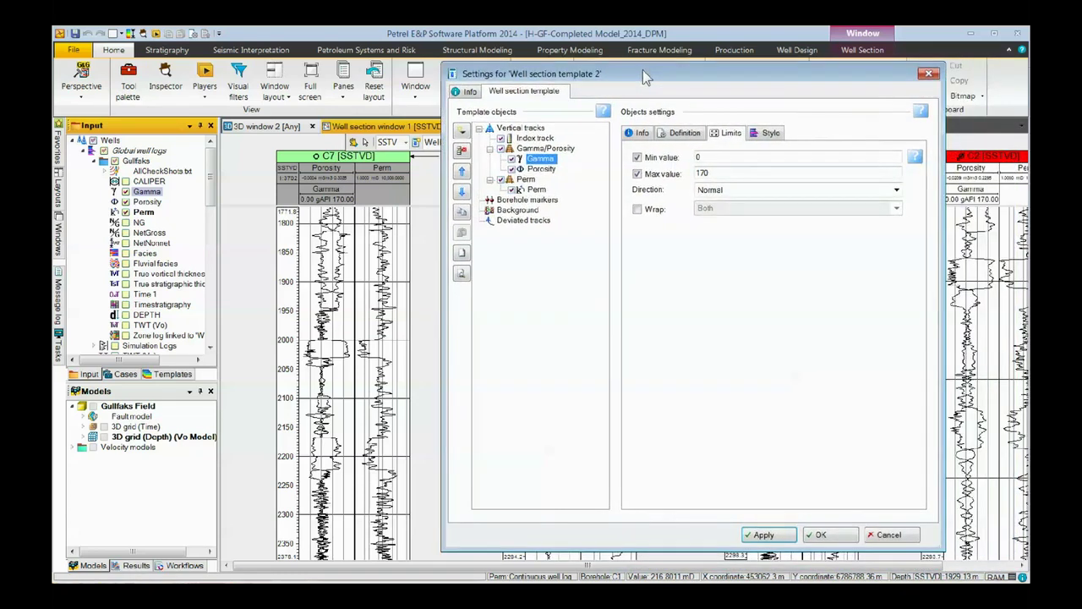
- Close the template settings, open the Inspector, and review the Porosity log's value statistics
left_click(823, 536)
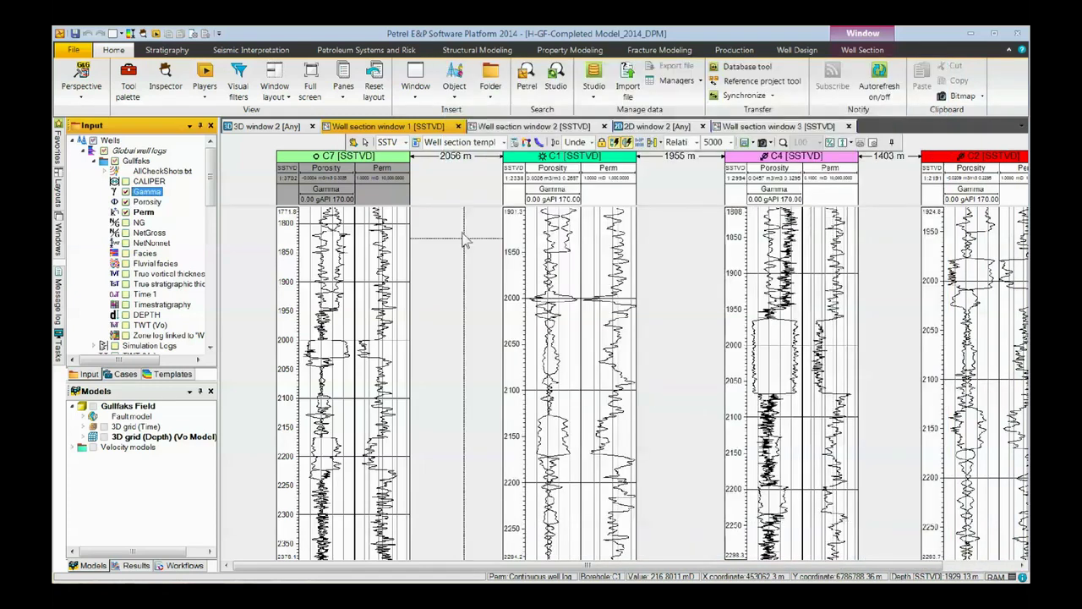
left_click(166, 74)
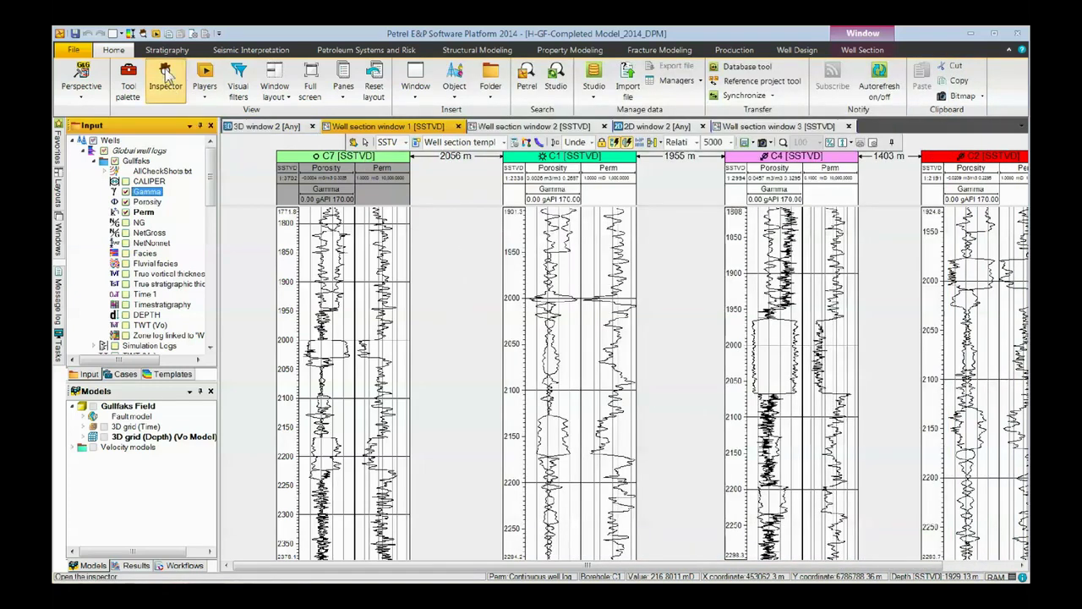
left_click(365, 143)
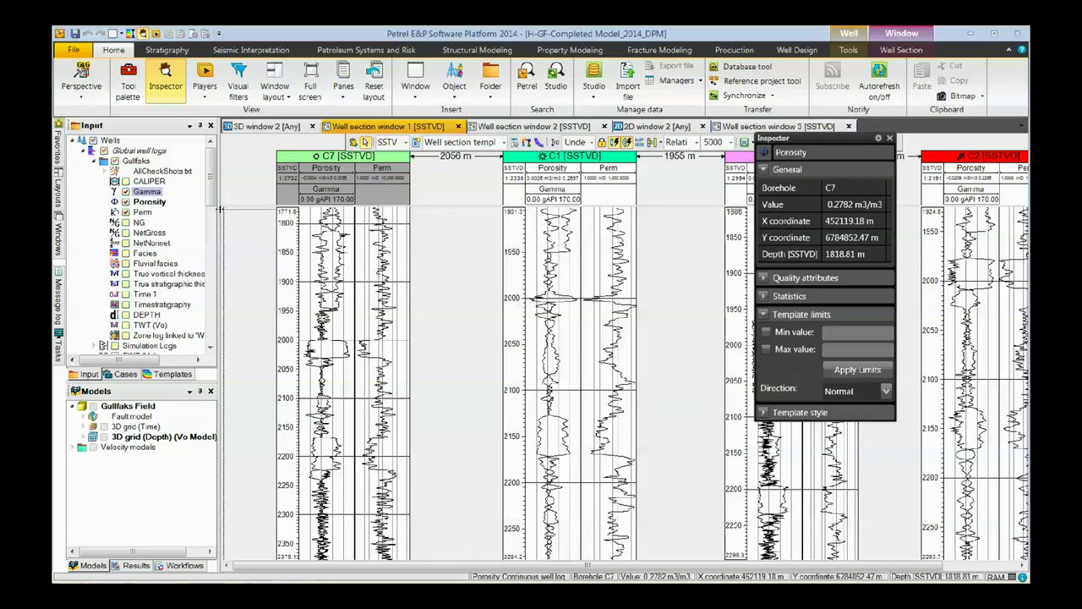
double_click(150, 202)
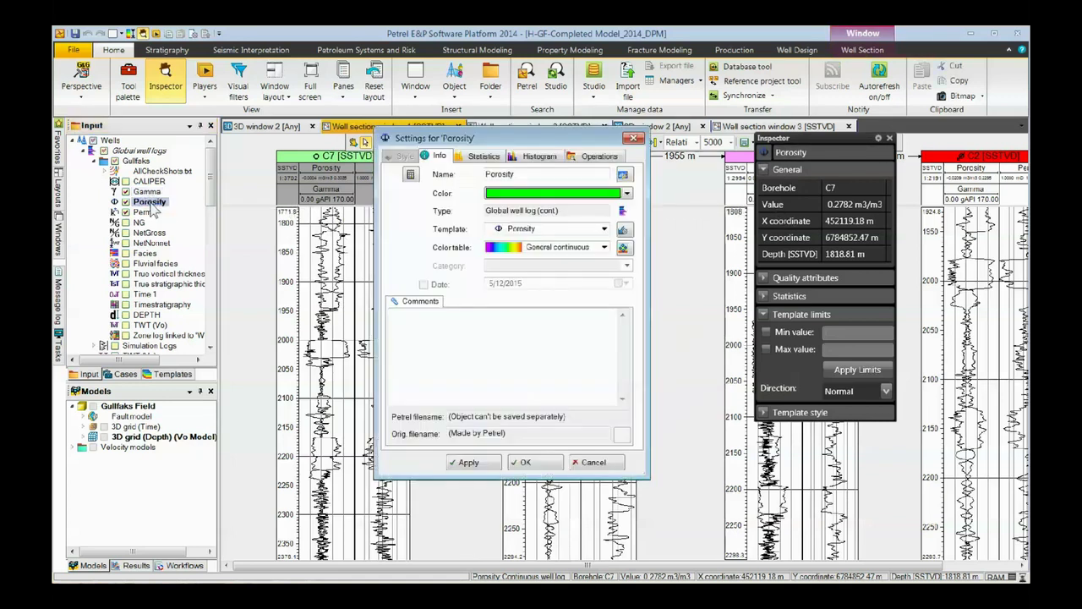
left_click(482, 156)
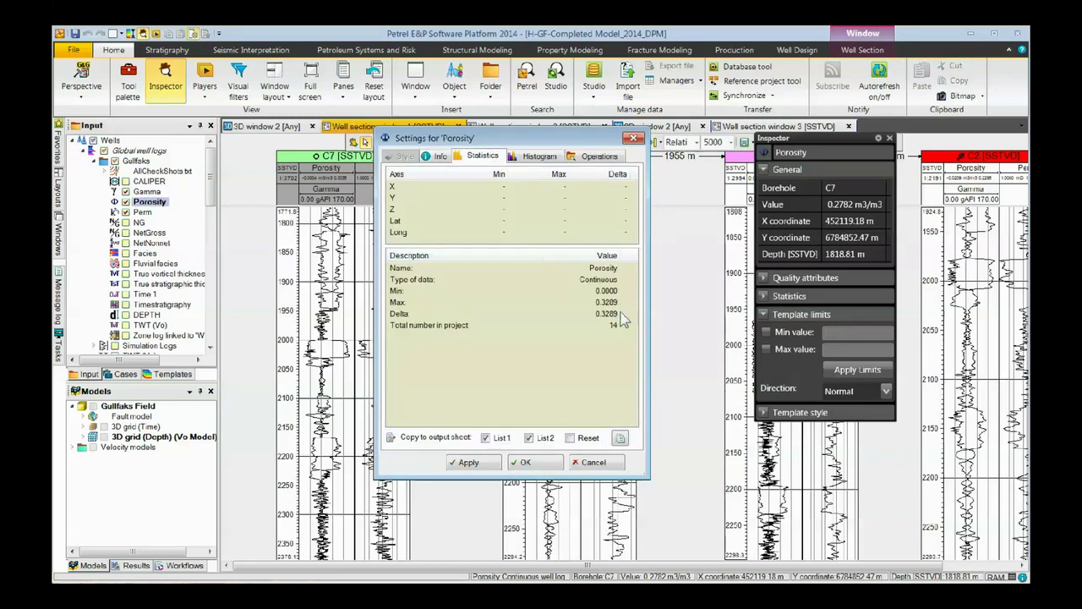
left_click(613, 470)
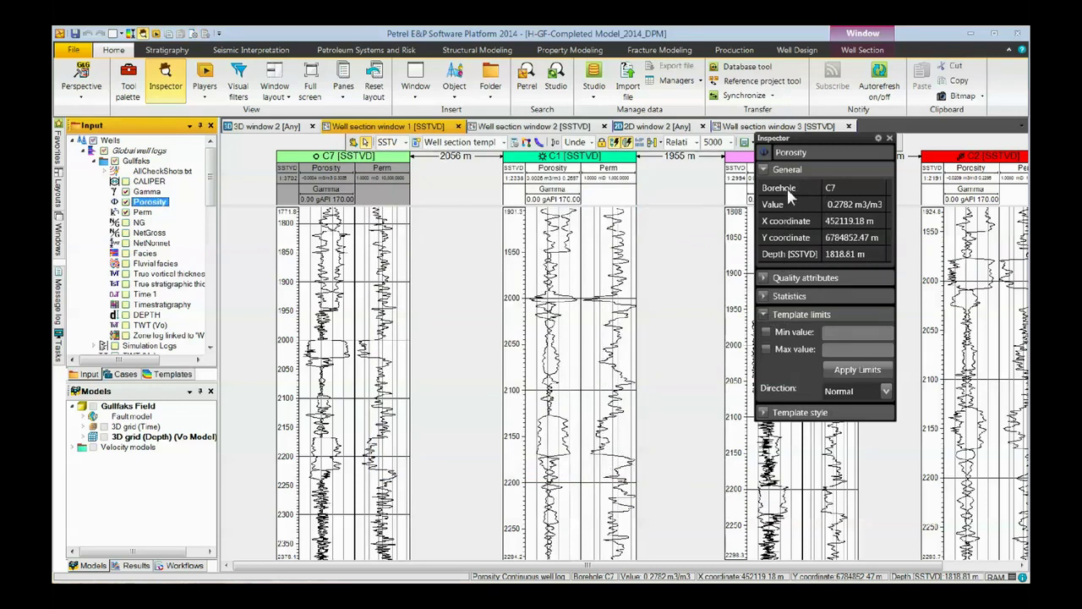
- Fix the Porosity template limits at 0–0.35 and apply them to the wells
left_click(767, 333)
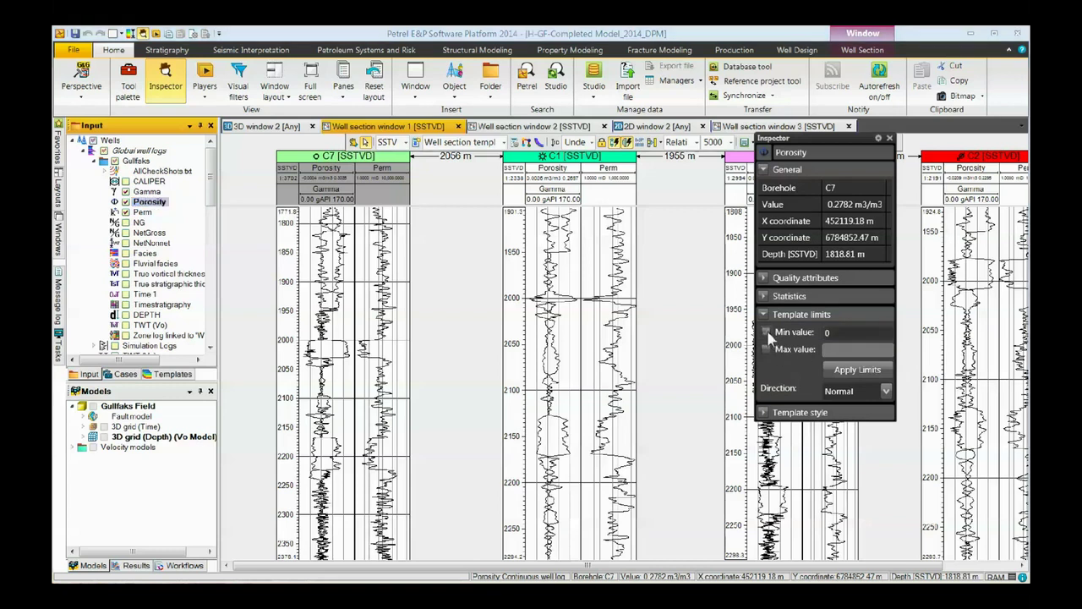
left_click(767, 346)
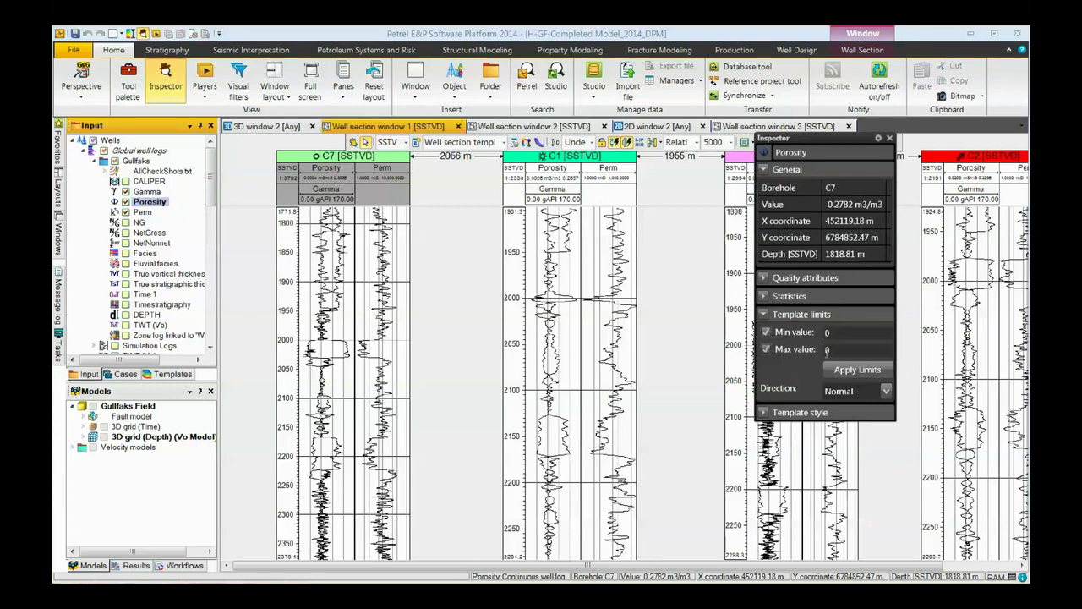
left_click(845, 349)
type(".35")
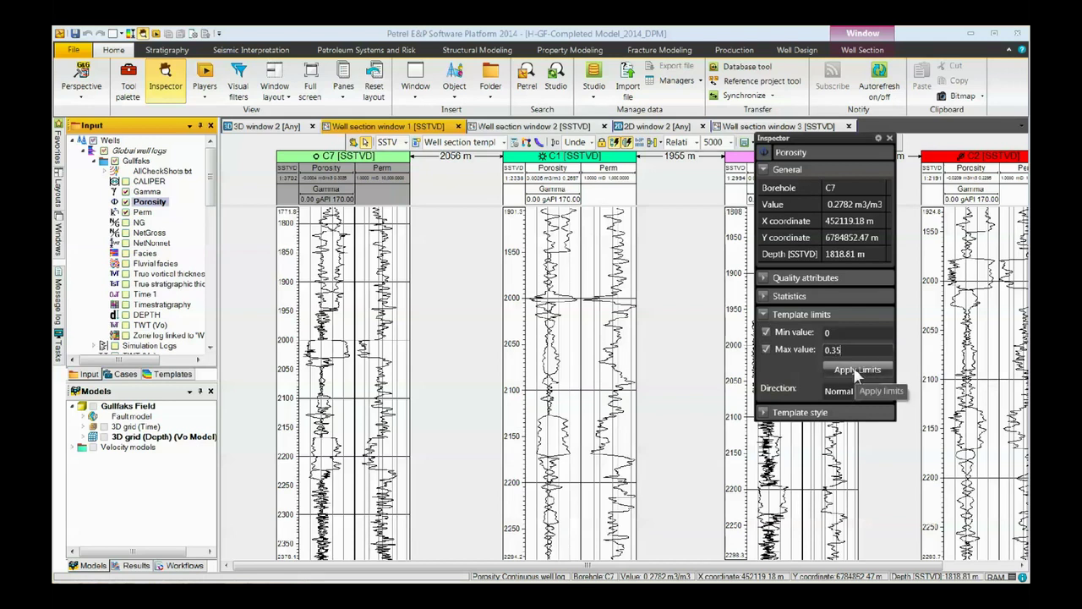
left_click(857, 372)
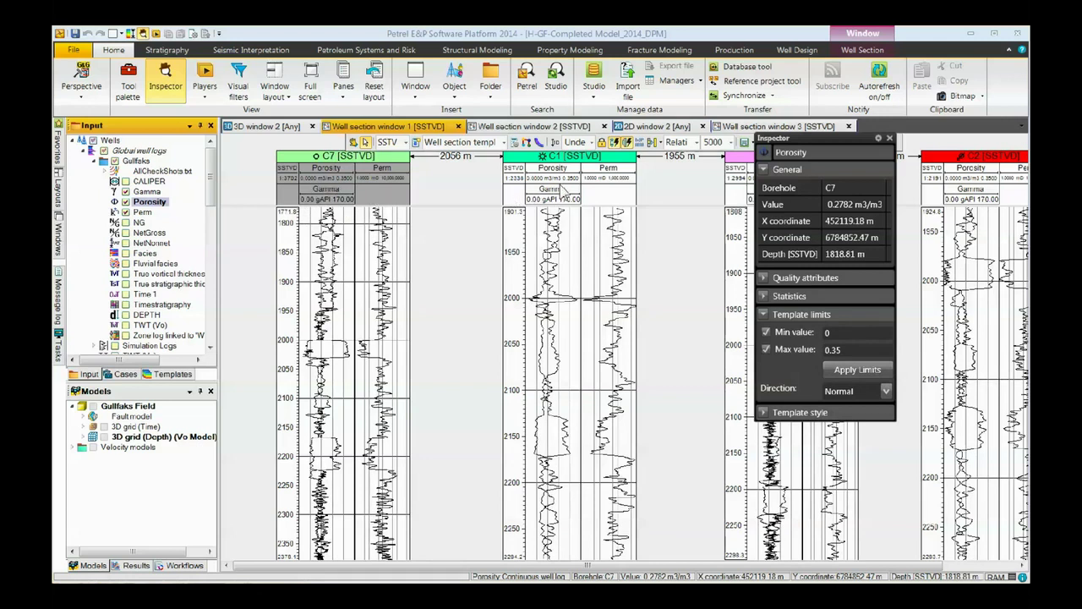
- Review the Perm log's statistics, then select well C1's Perm log
double_click(142, 213)
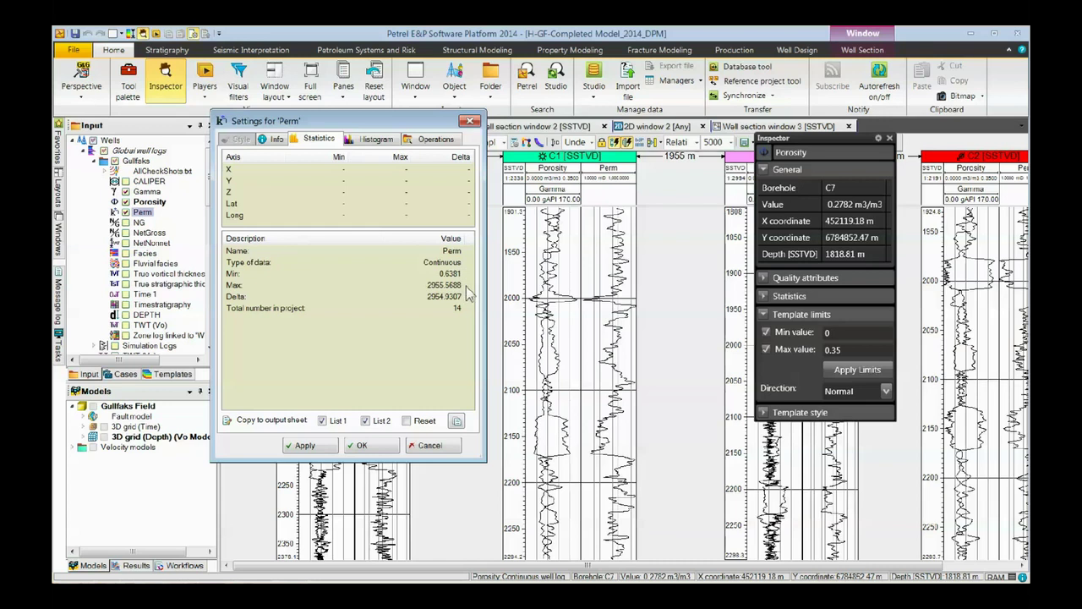
left_click(431, 446)
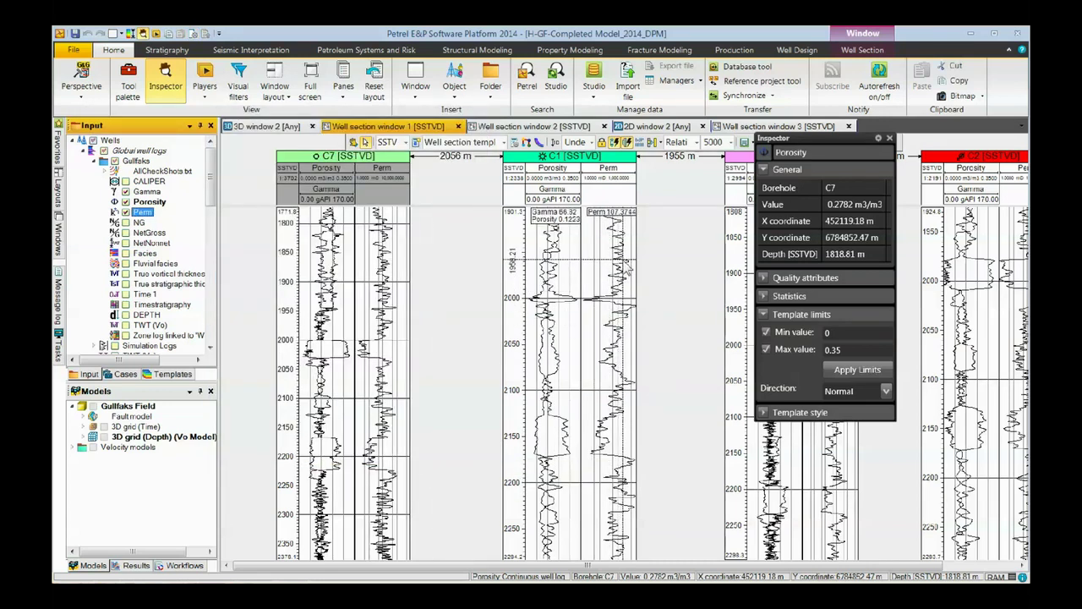
left_click(629, 265)
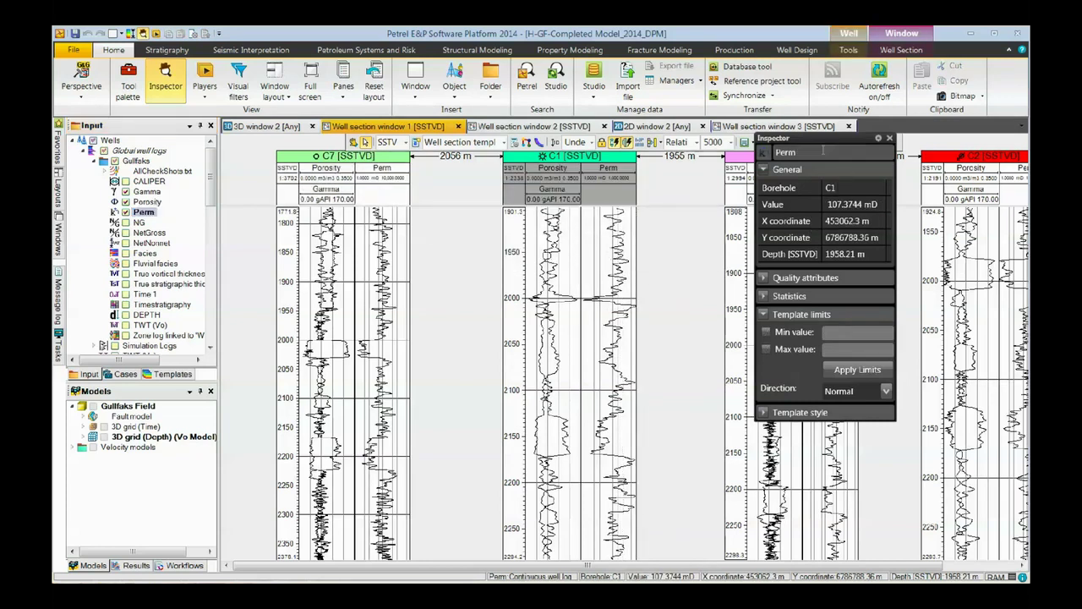
- Fix the Perm template limits at 0.1–3000 and apply them
left_click(768, 334)
left_click(767, 348)
left_click(847, 332)
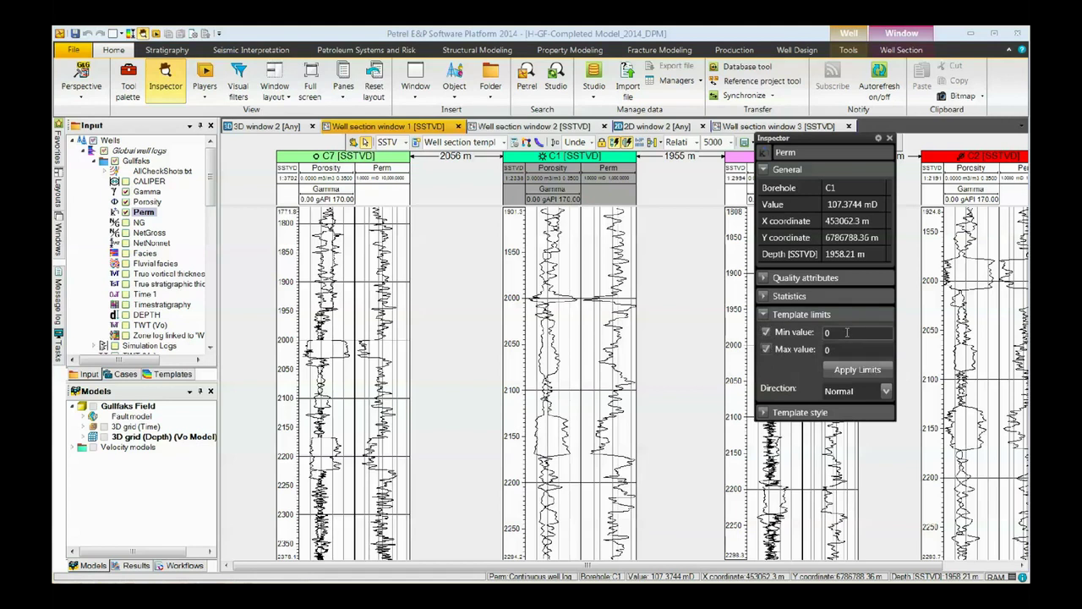
type(".1")
key("Tab")
type("3000")
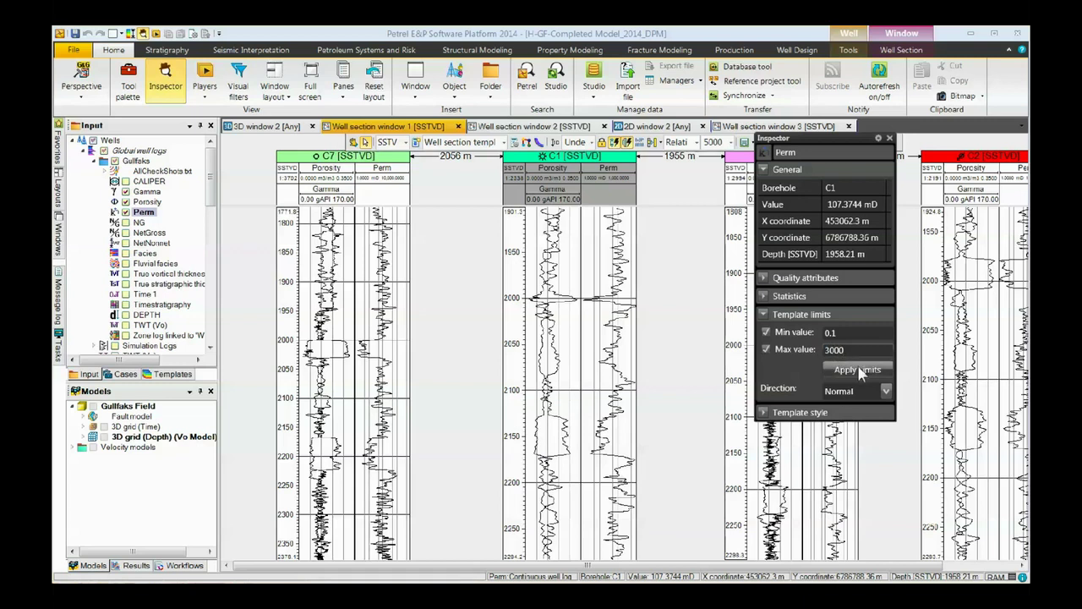
left_click(858, 370)
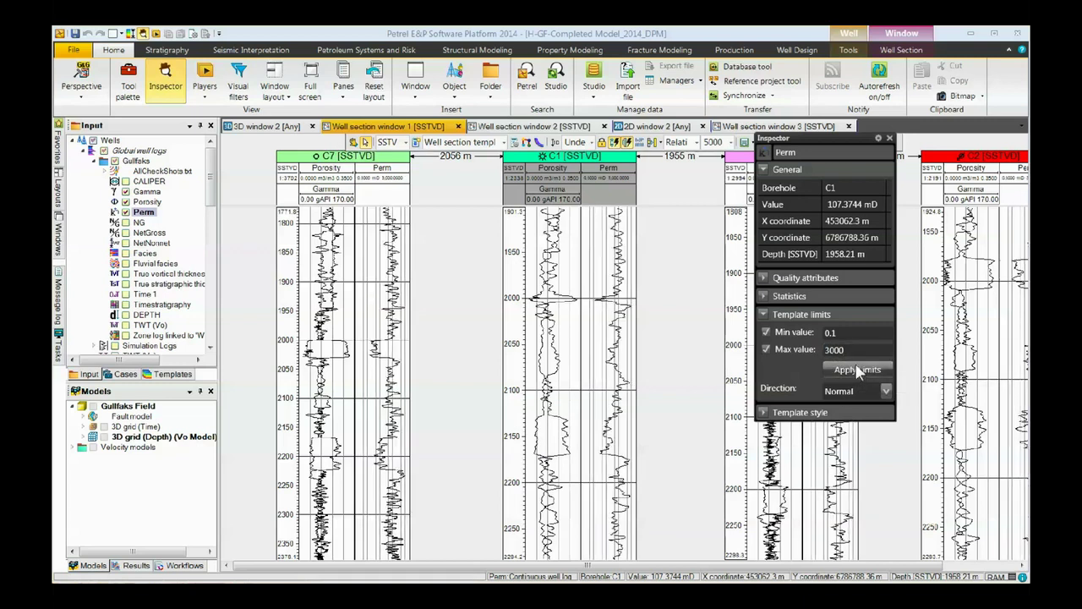
- Close the Inspector and activate the Curve fill tool from the tool palette
left_click(889, 138)
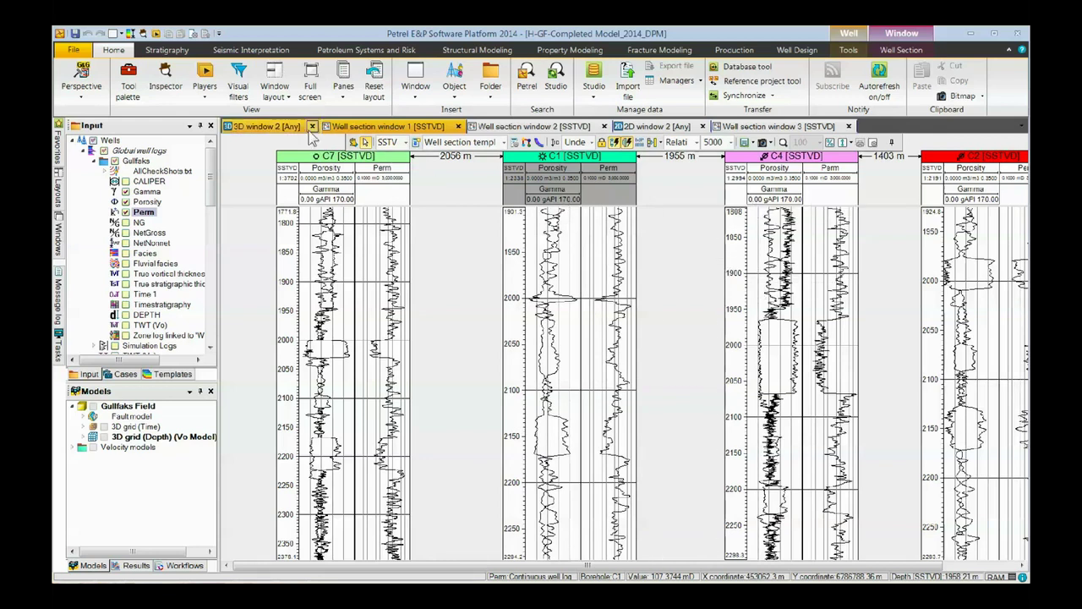
left_click(129, 80)
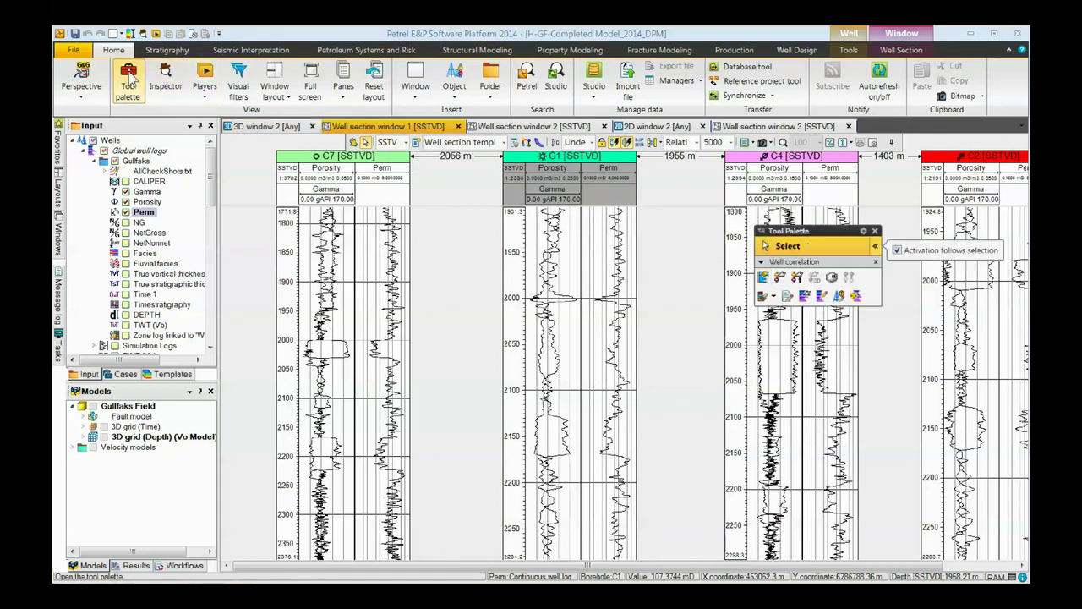
left_click(764, 241)
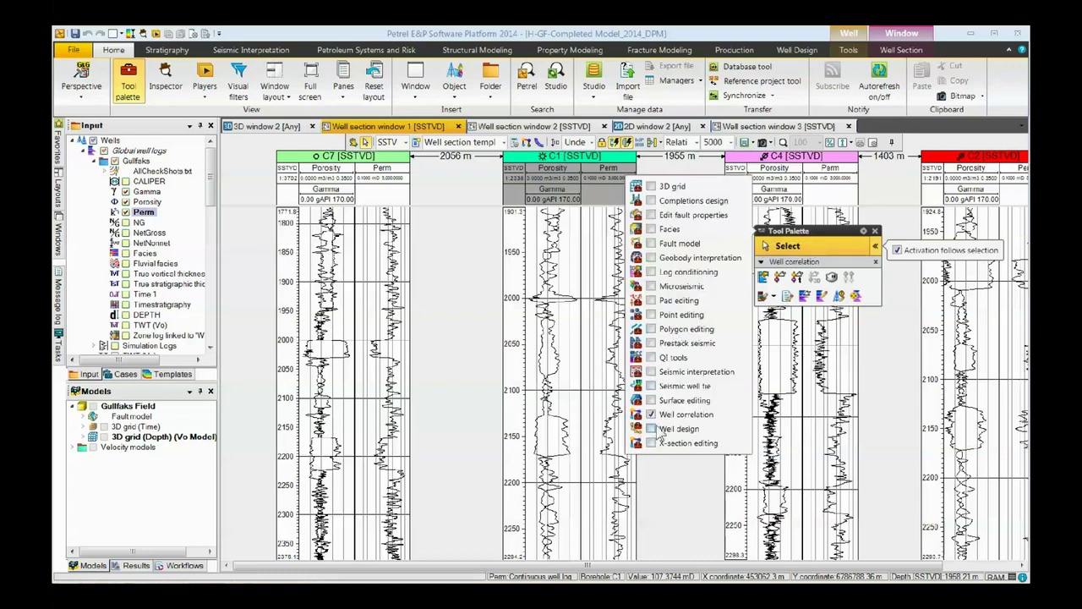
left_click(834, 239)
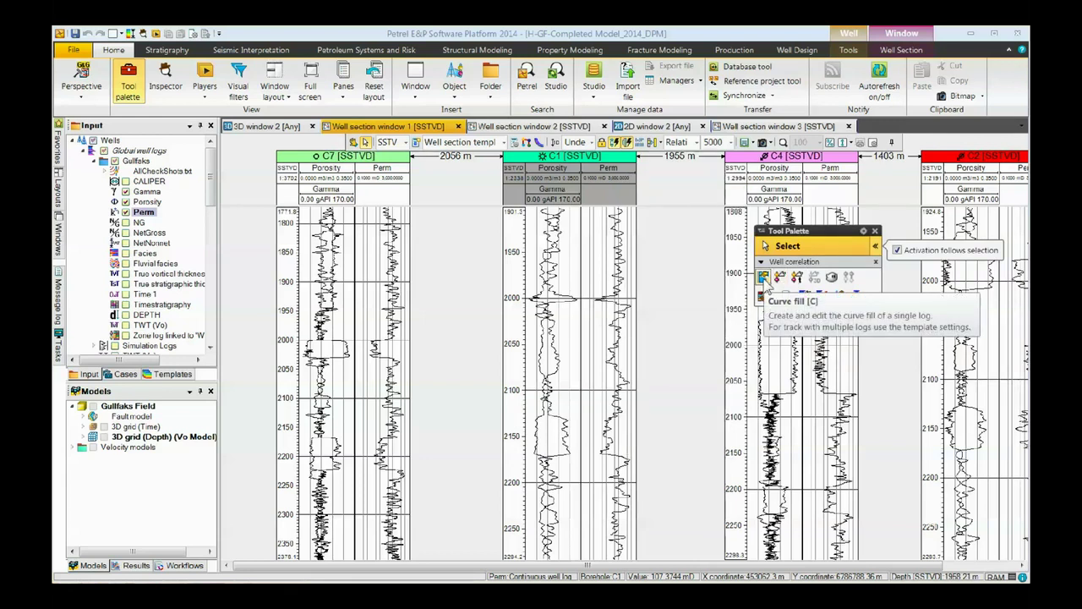
left_click(762, 279)
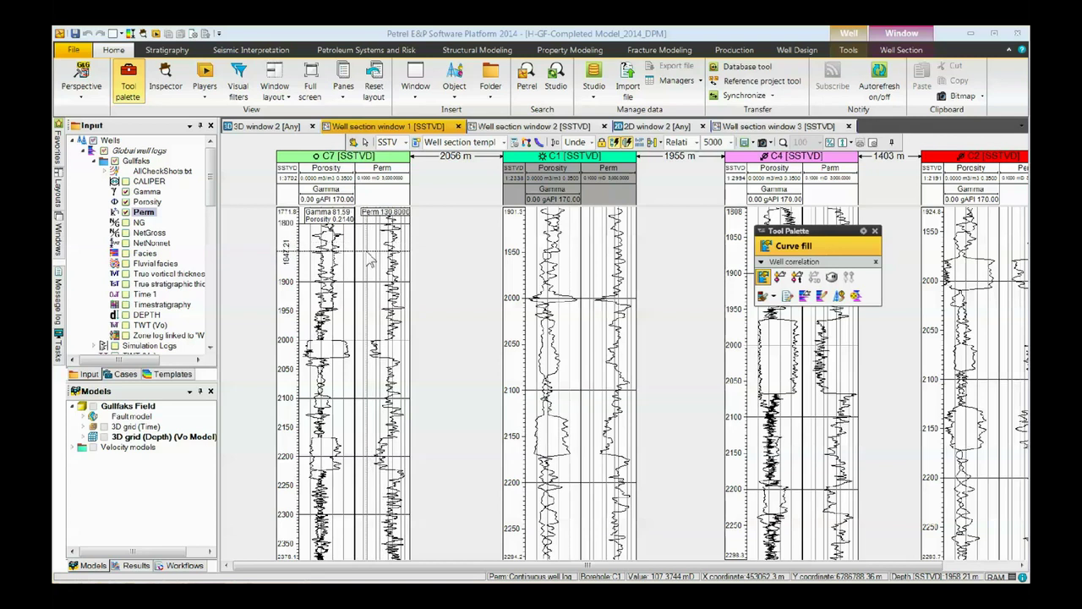
- Colour-fill the Perm log in well C7 and reopen the Well section template 2 settings
left_click(375, 258)
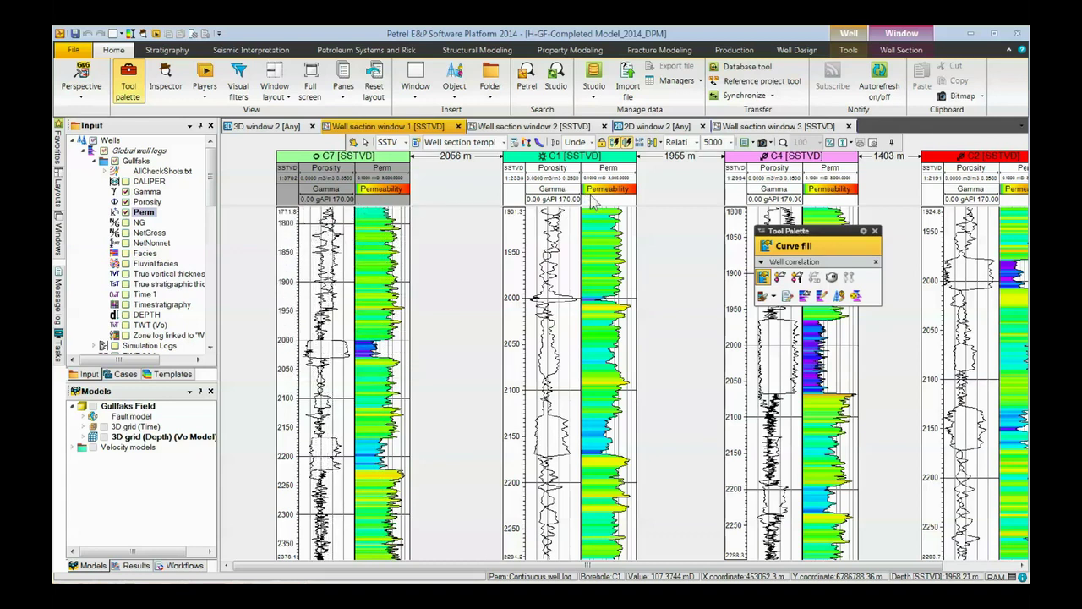
left_click(516, 146)
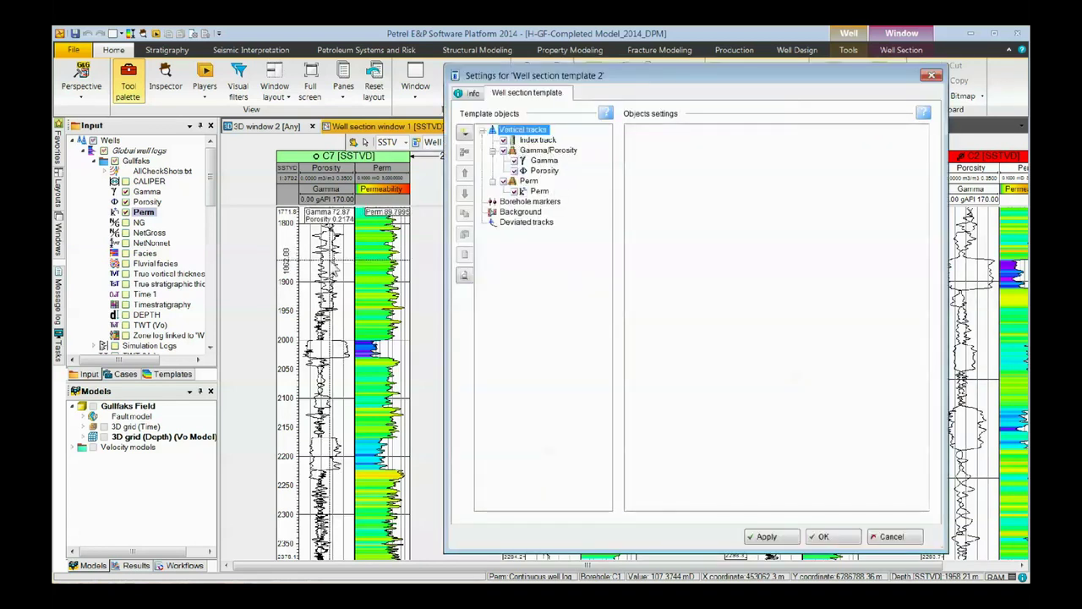
- Add a yellow 'Color fill' to the Gamma/Porosity track, edged from the Porosity curve to Gamma
left_click(547, 151)
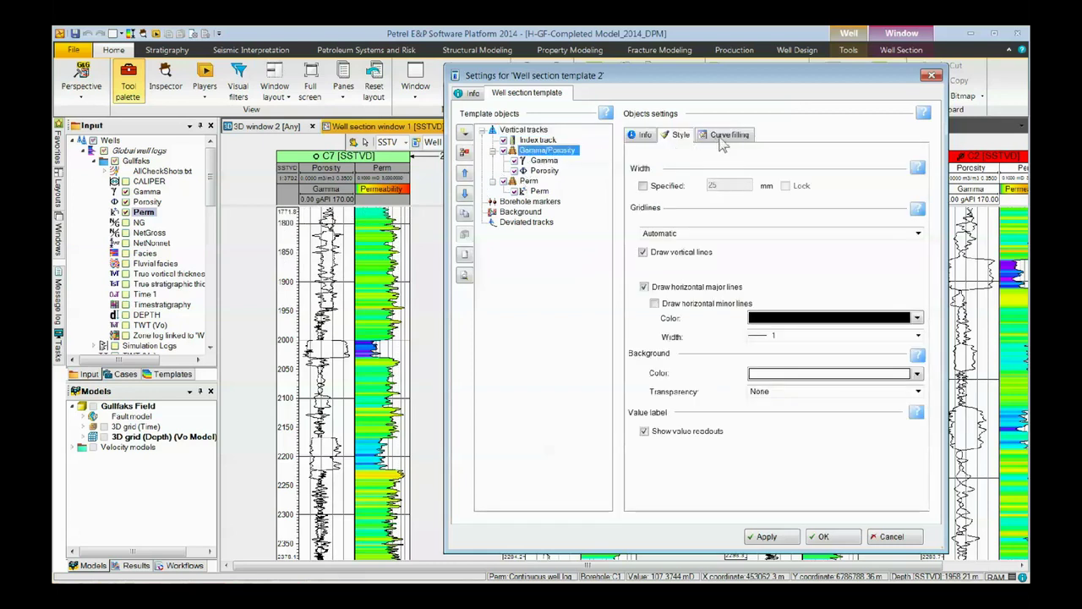
left_click(723, 142)
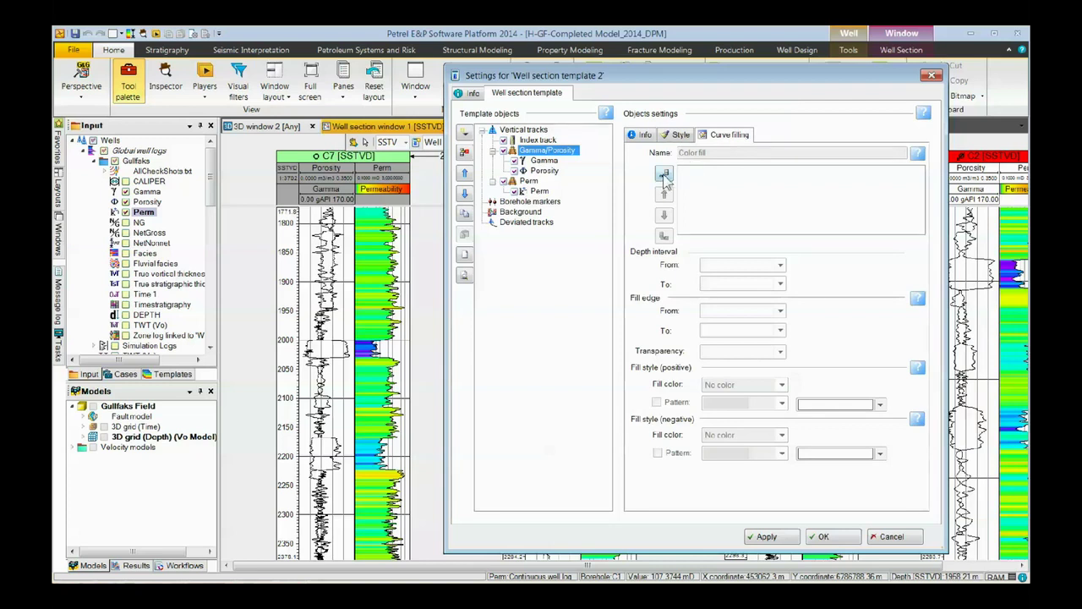
left_click(664, 173)
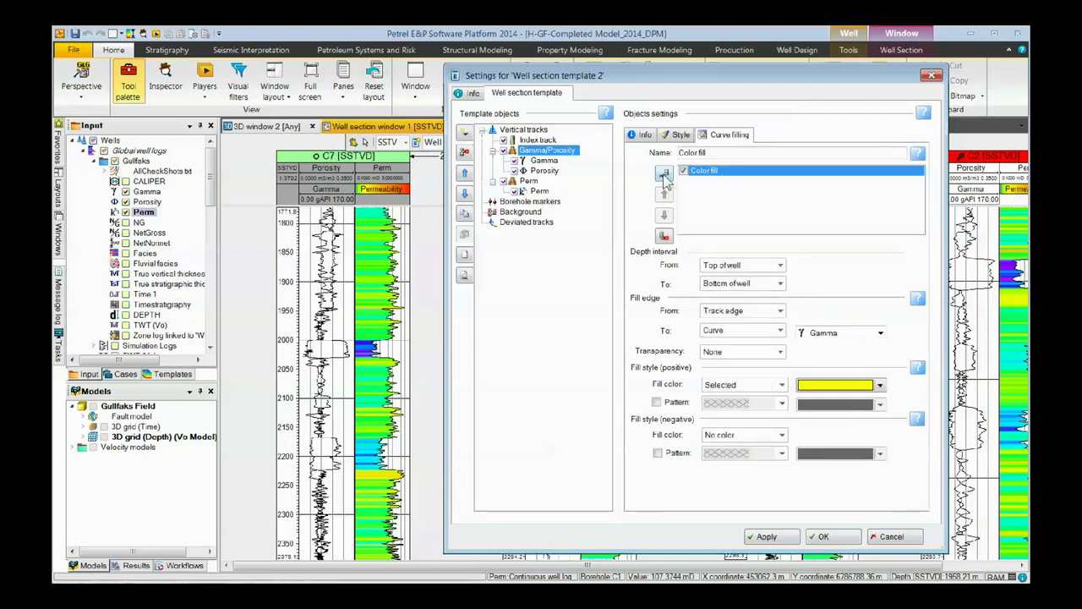
left_click(781, 312)
left_click(734, 340)
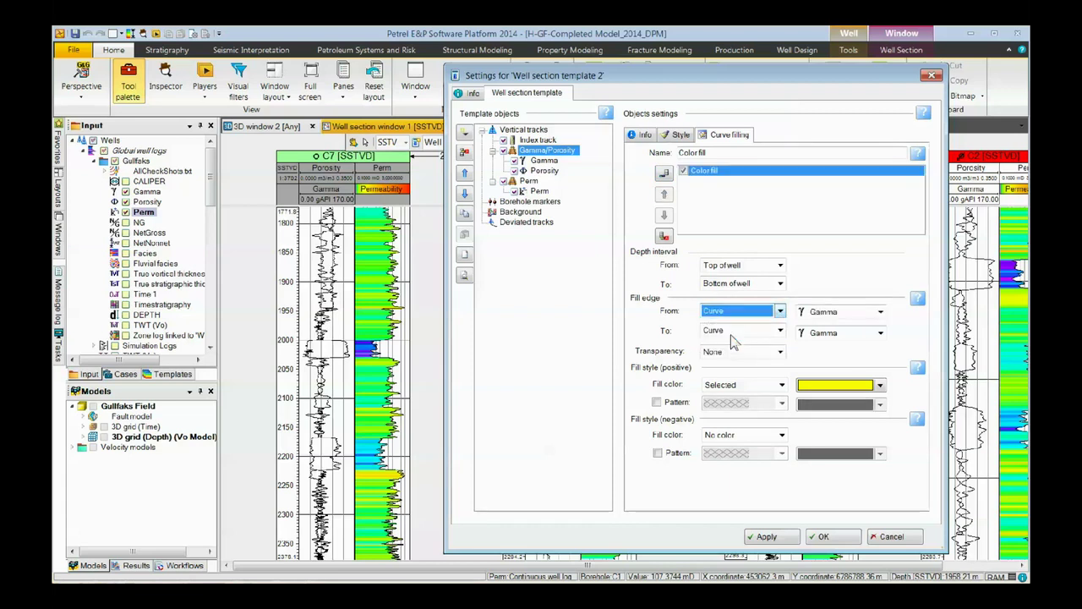
left_click(881, 312)
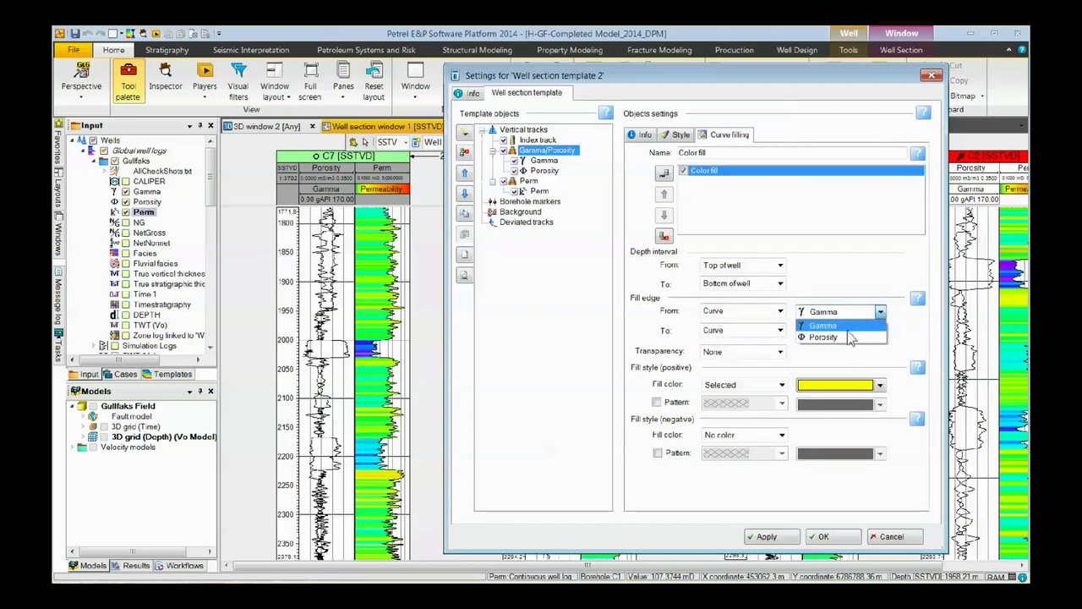
left_click(850, 337)
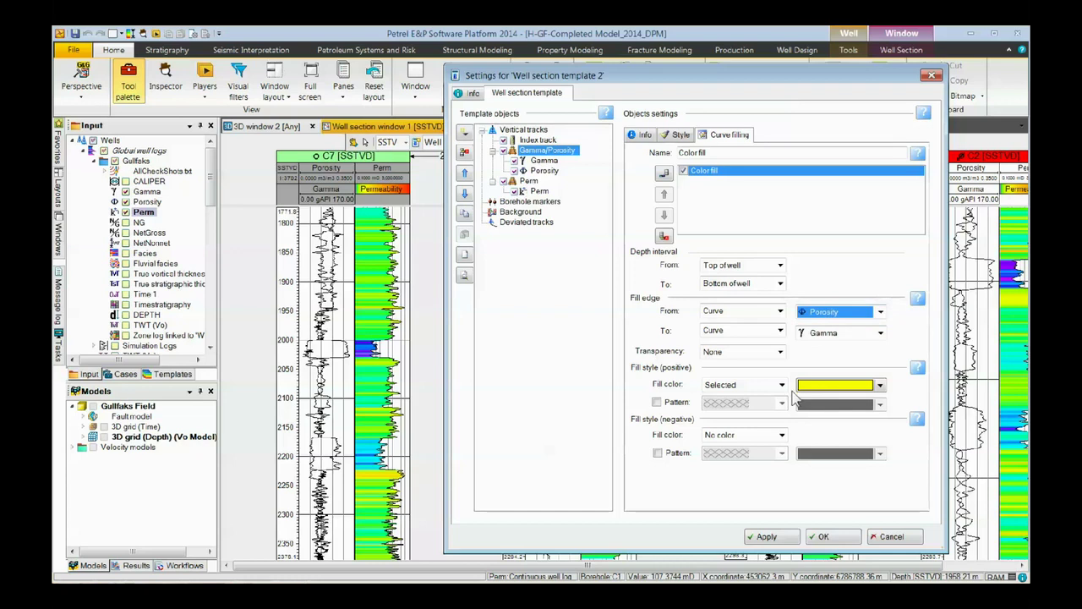
- Give the positive yellow fill a dotted pattern
left_click(657, 403)
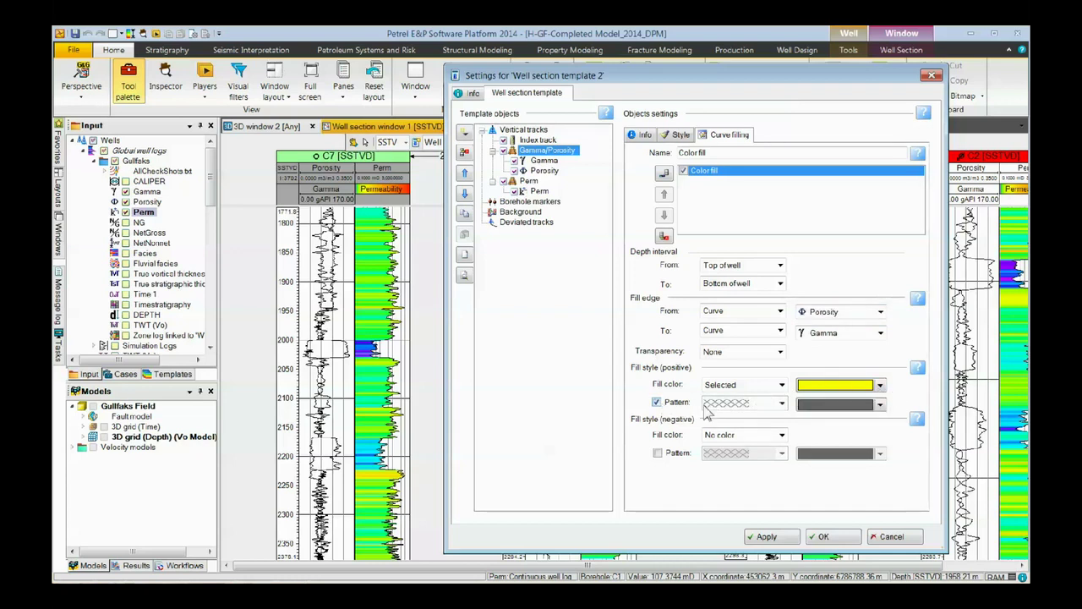
left_click(782, 404)
scroll(818, 453, "down", 3)
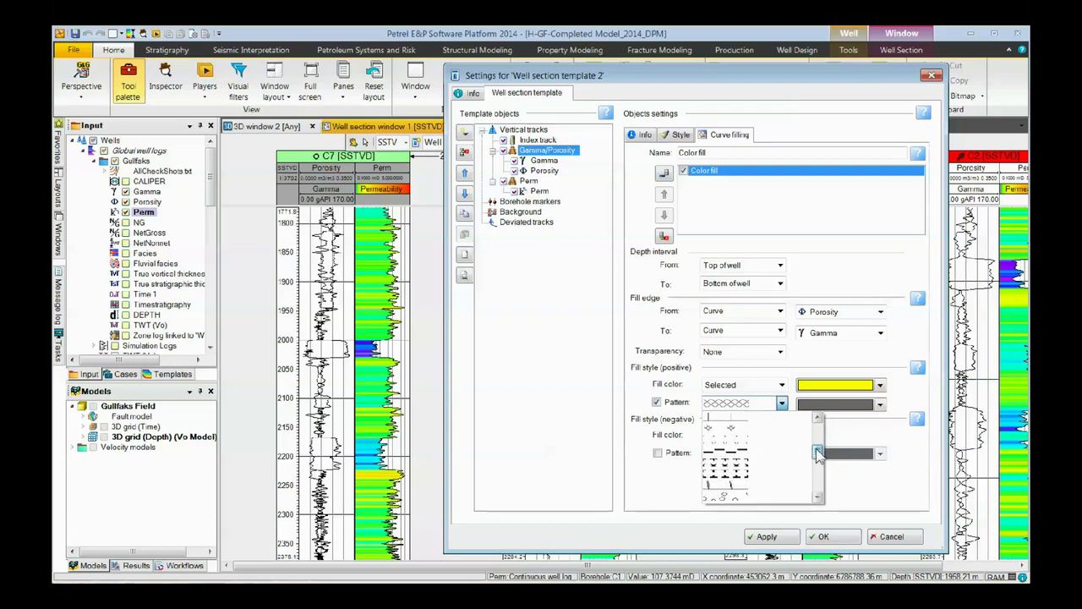
left_click(732, 450)
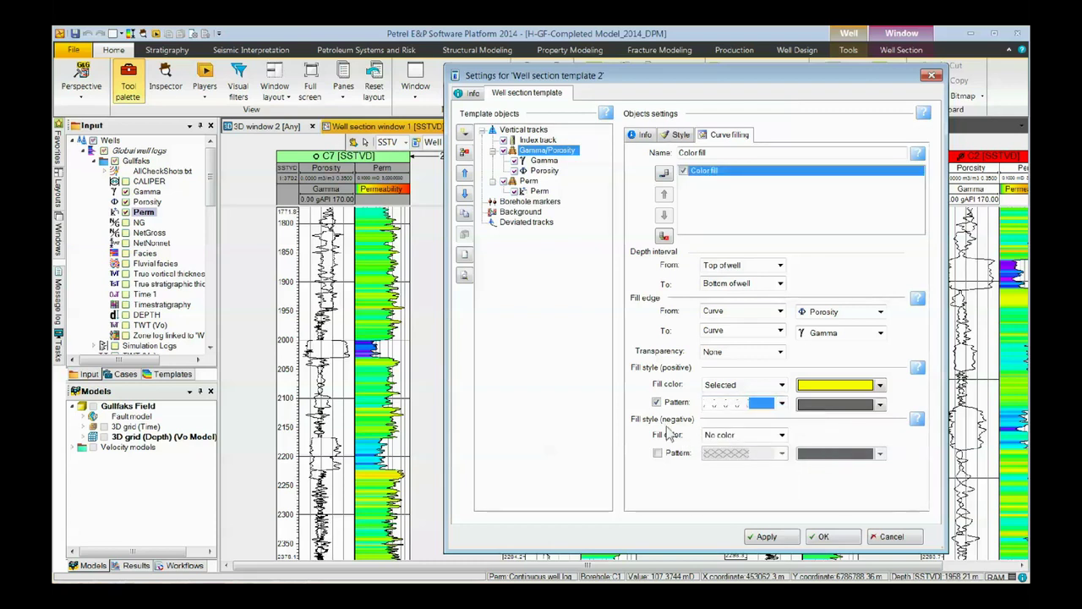
- Make the negative fill red with a dashed pattern and apply the curve fills
left_click(782, 434)
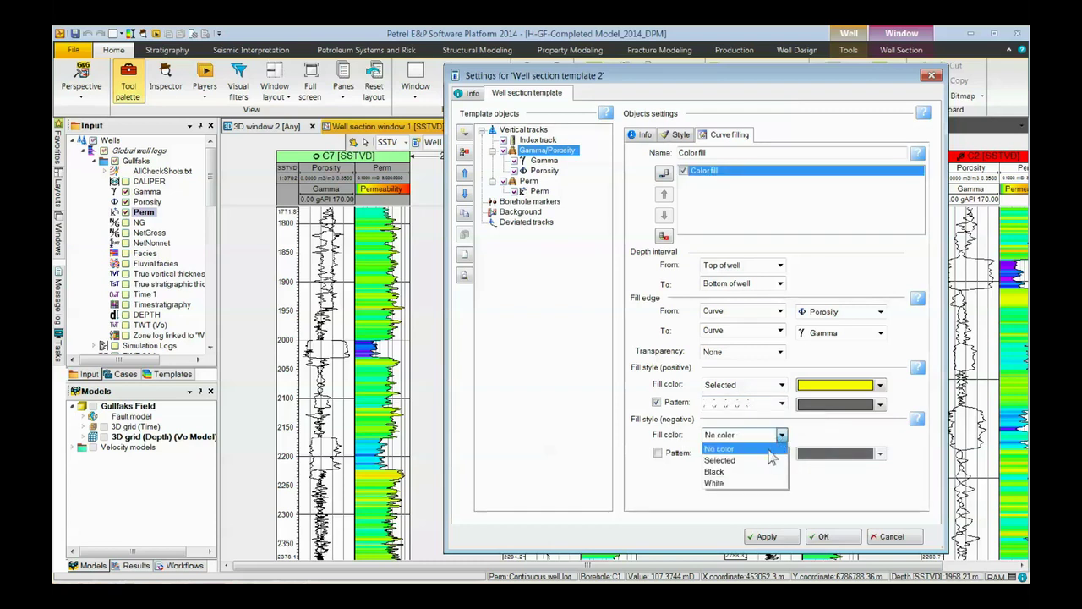
left_click(760, 463)
left_click(880, 435)
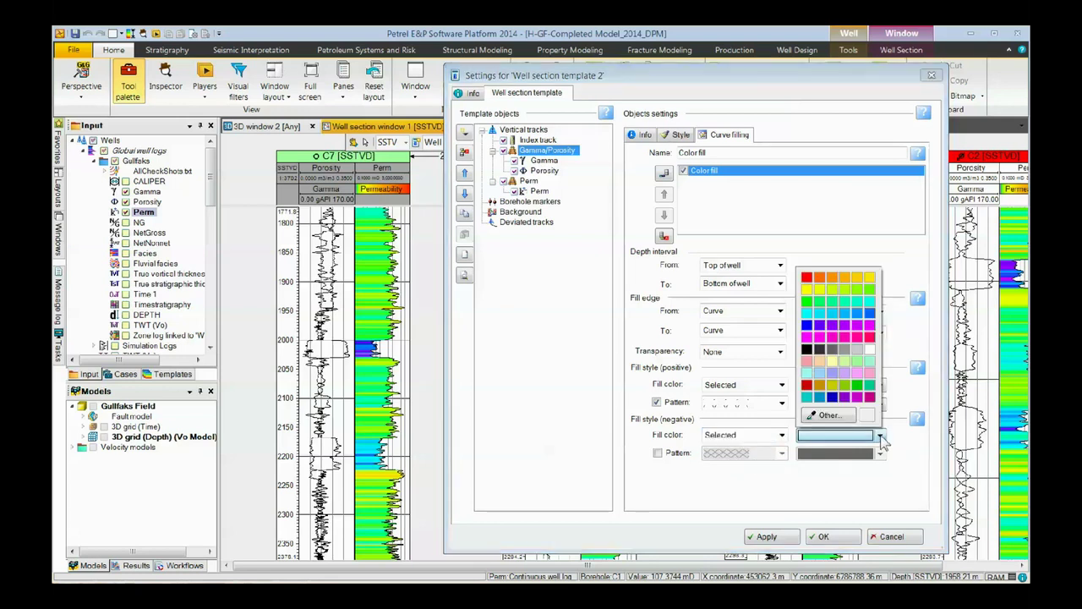
left_click(808, 279)
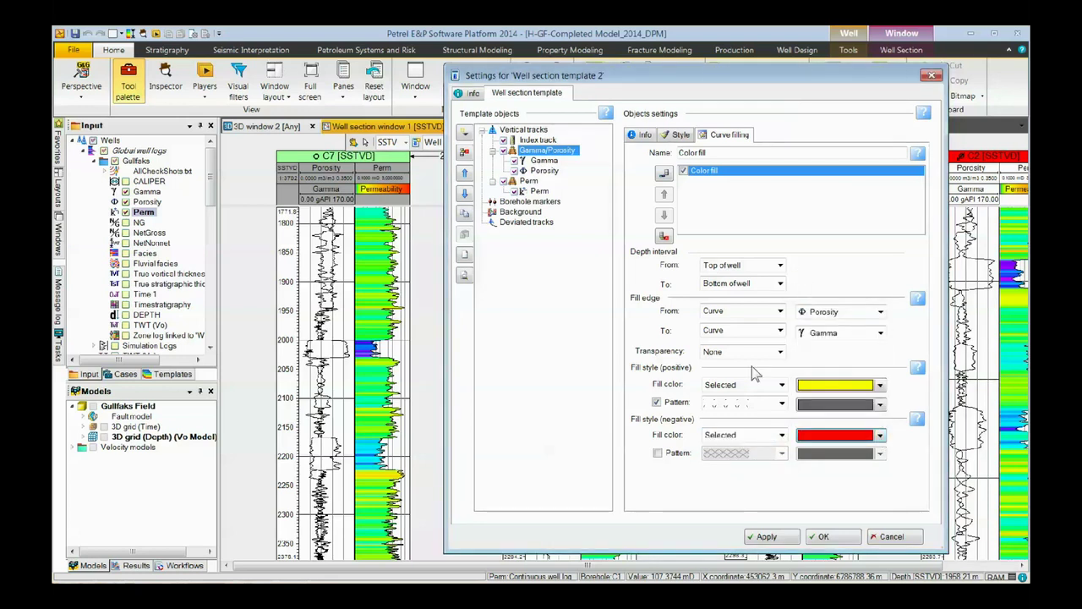
left_click(658, 454)
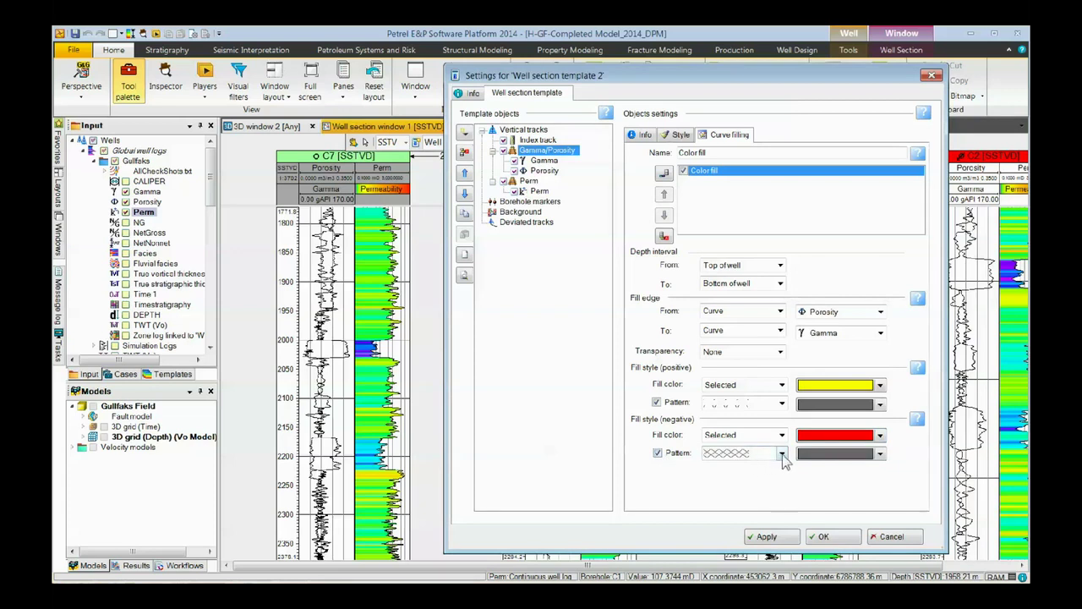
left_click(781, 453)
scroll(818, 506, "down", 1)
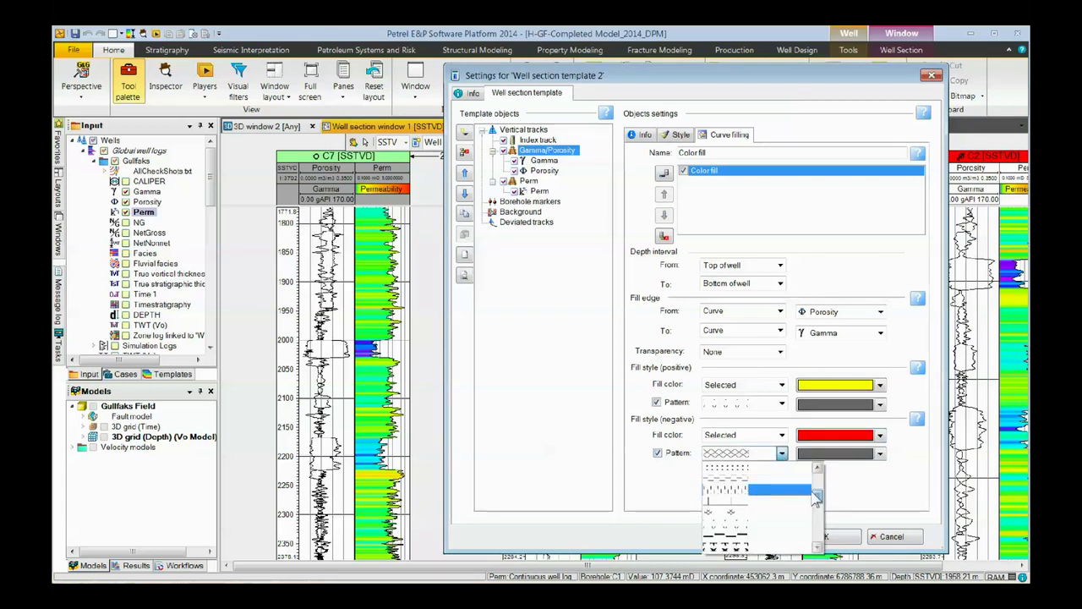
left_click(736, 480)
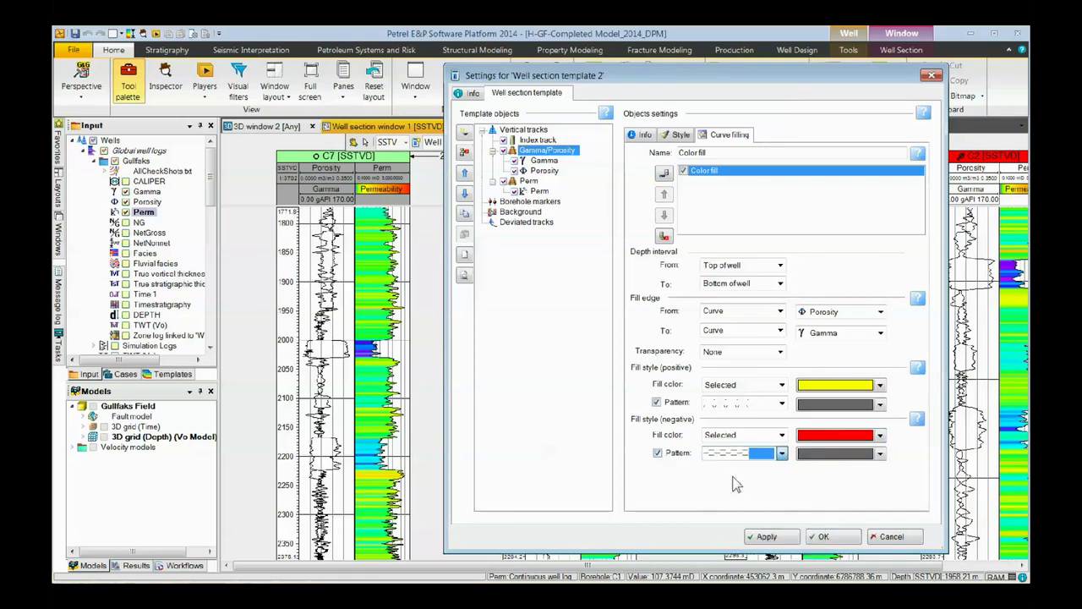
left_click(824, 537)
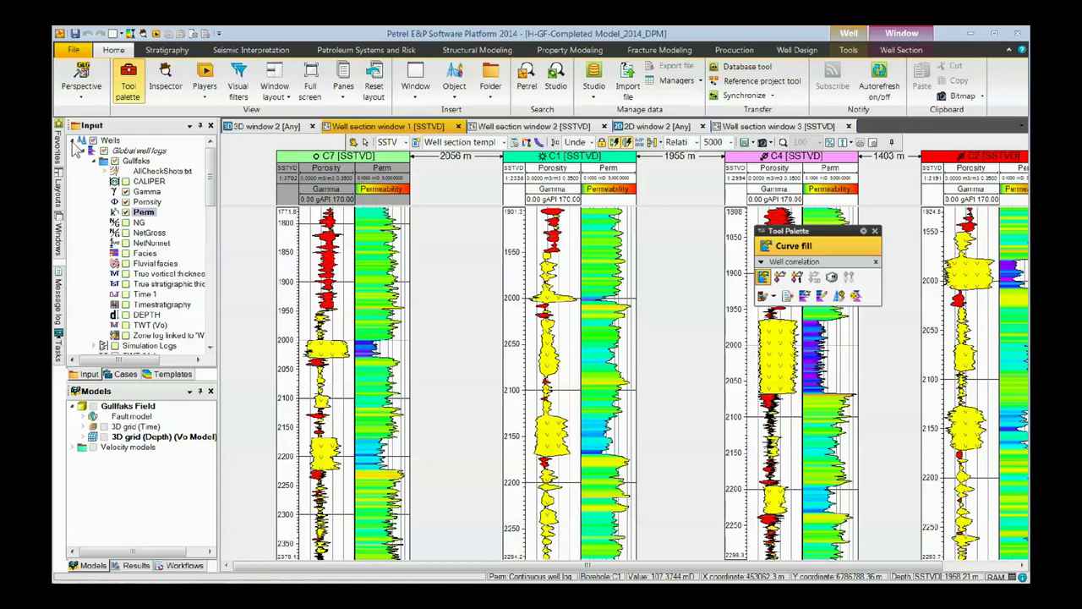
- Collapse the well logs, display the Well Tops data, and close the curve fill Tool Palette
left_click(81, 140)
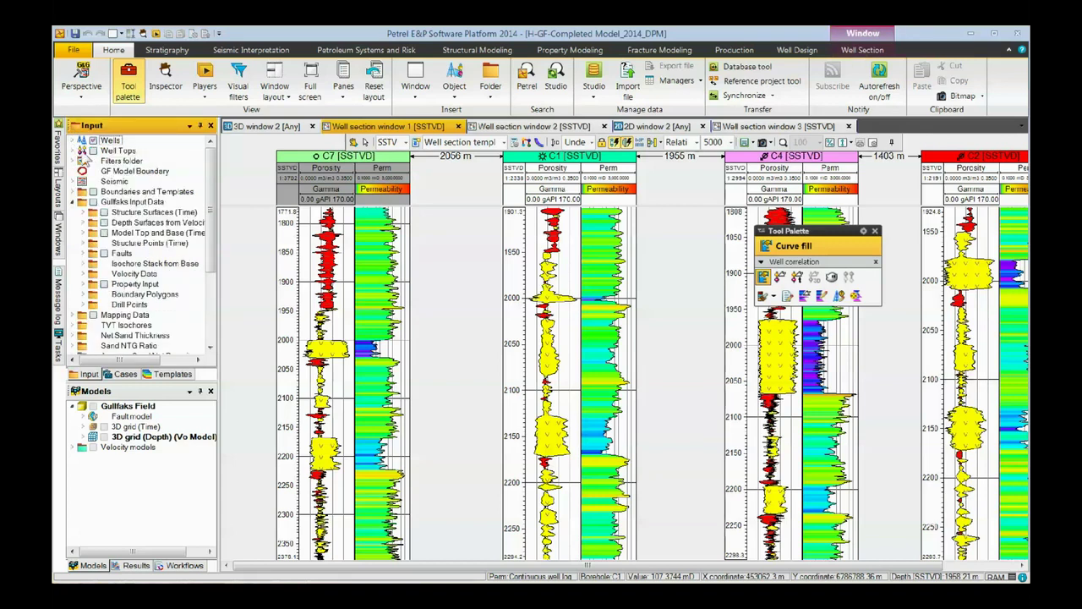
left_click(94, 151)
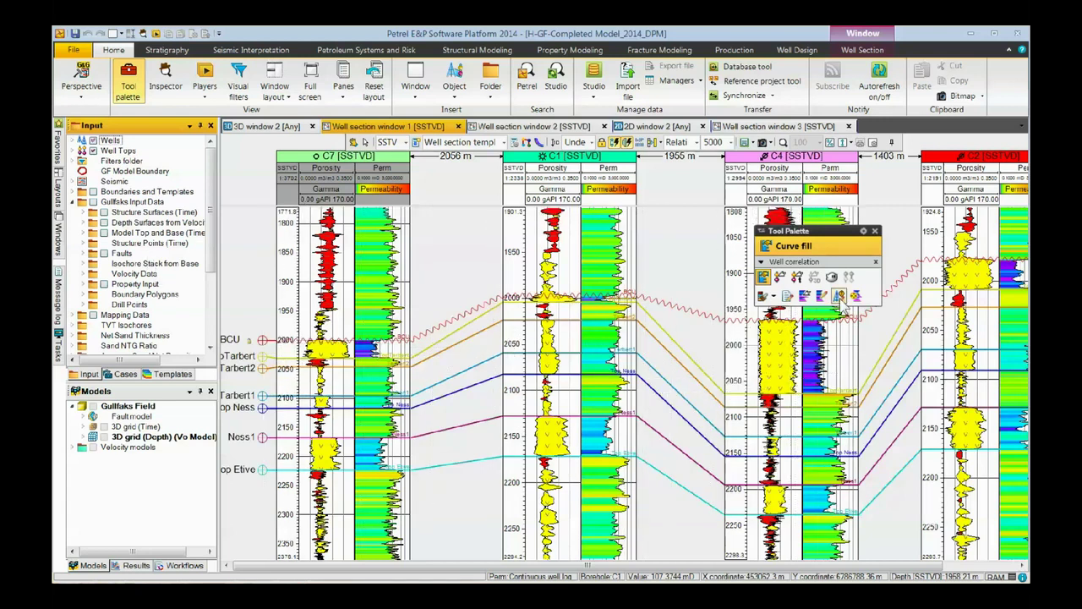
left_click(876, 231)
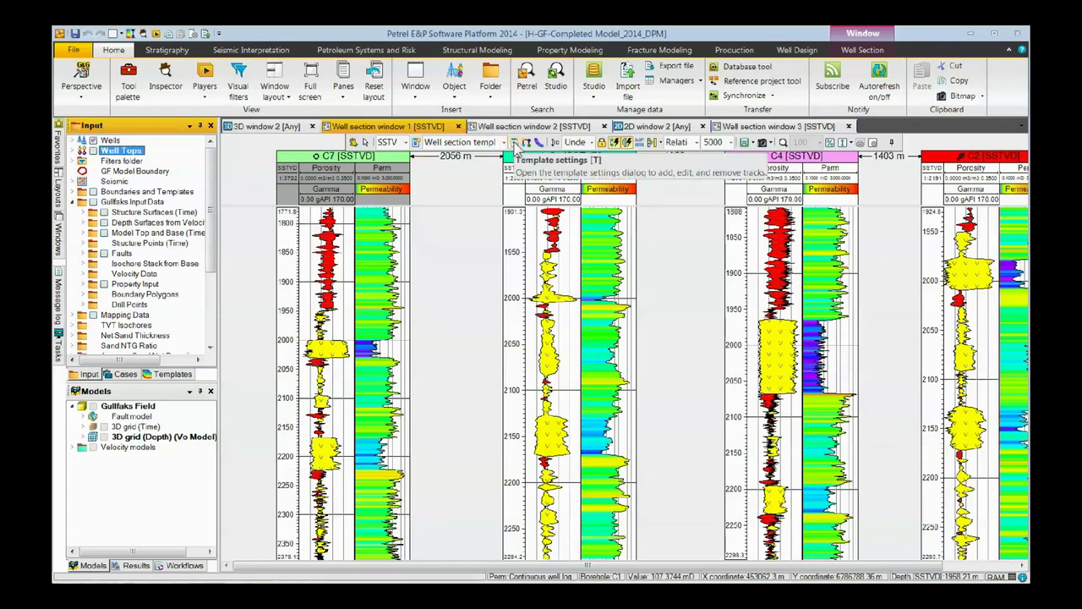
- Add a Well tops borehole-marker entry to the section template using the Well Tops collection
left_click(517, 146)
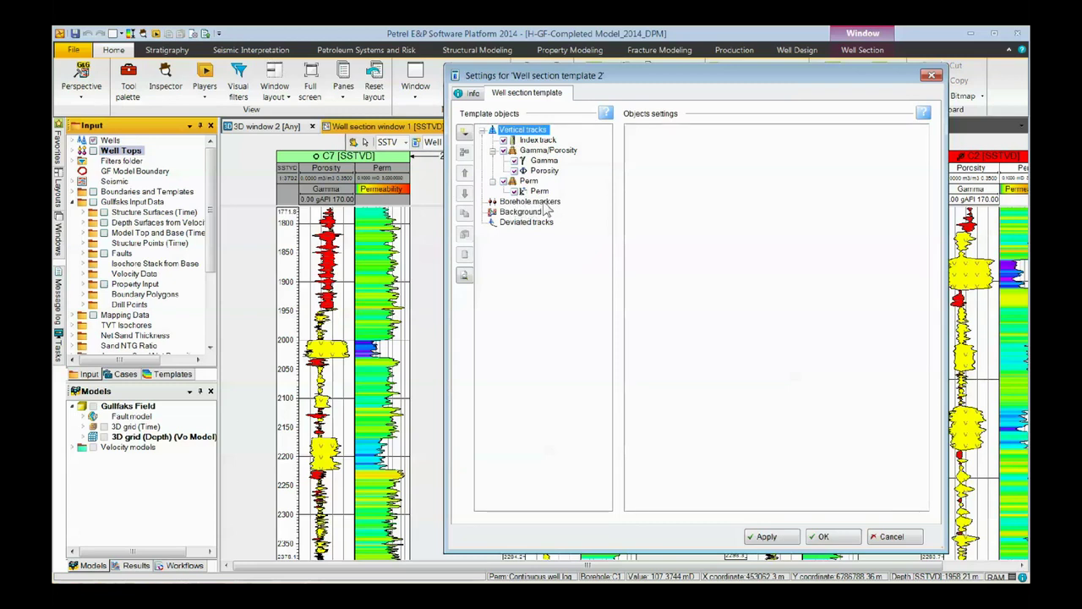
right_click(544, 202)
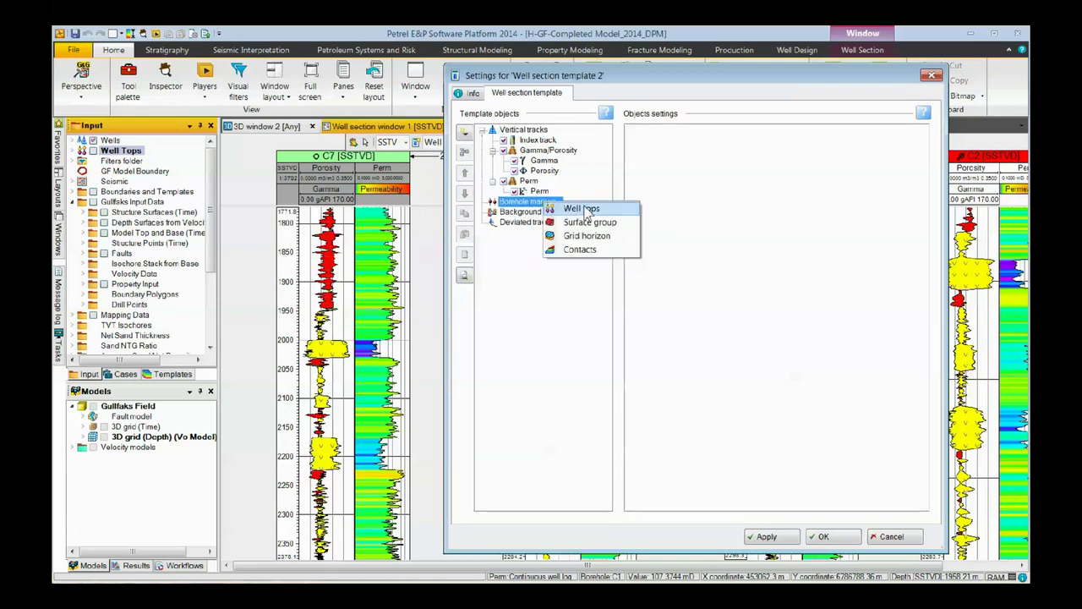
left_click(585, 209)
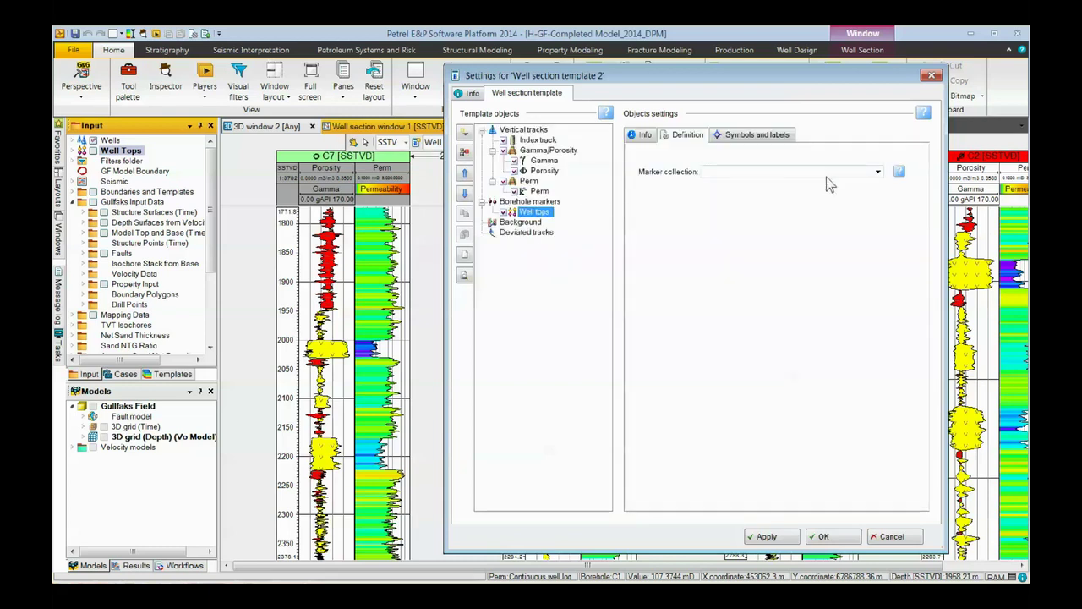
left_click(878, 173)
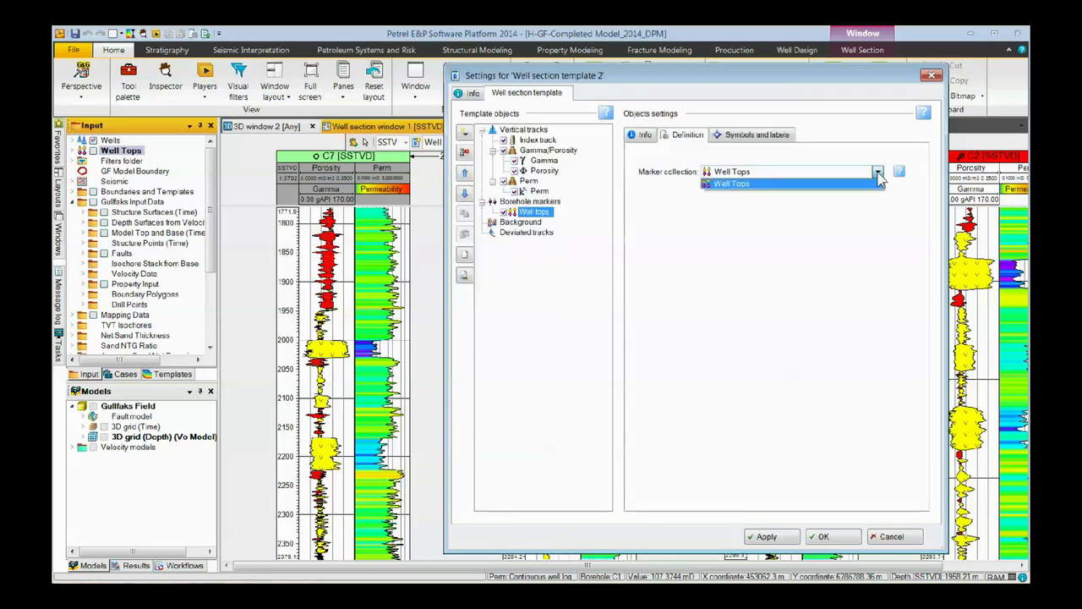
left_click(743, 181)
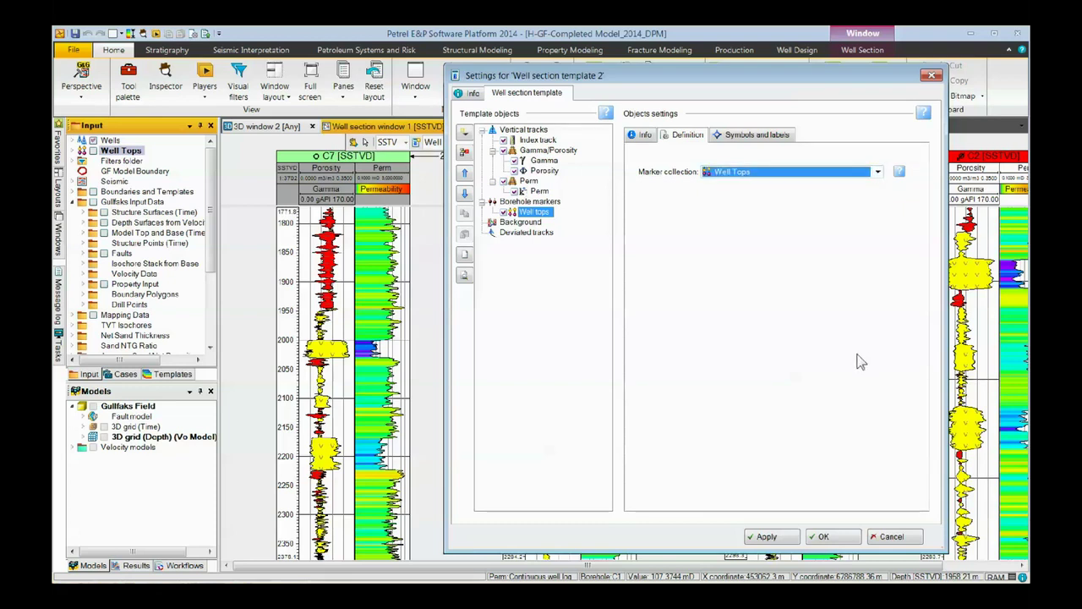
left_click(824, 536)
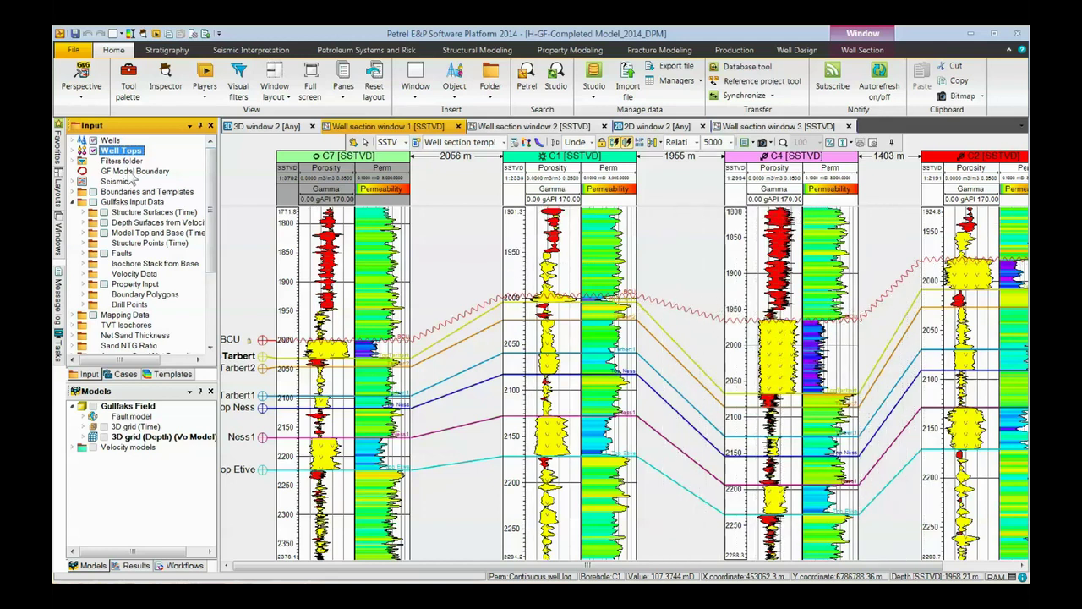
- Expand Well Tops and review the BCU top's Statistics and Settings tabs
left_click(74, 150)
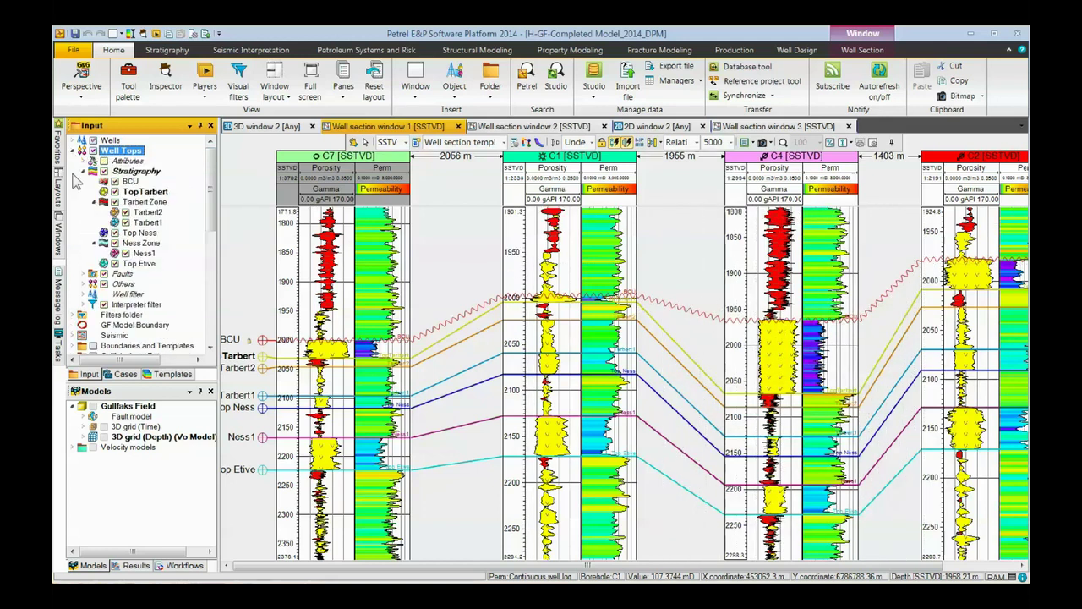
double_click(131, 182)
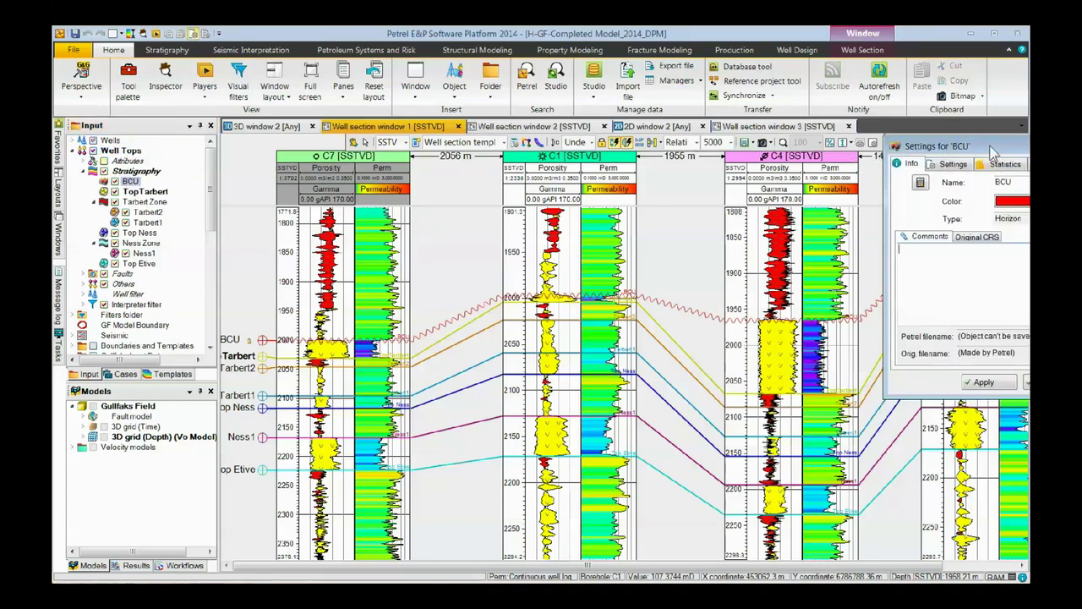
left_click_drag(991, 151, 735, 108)
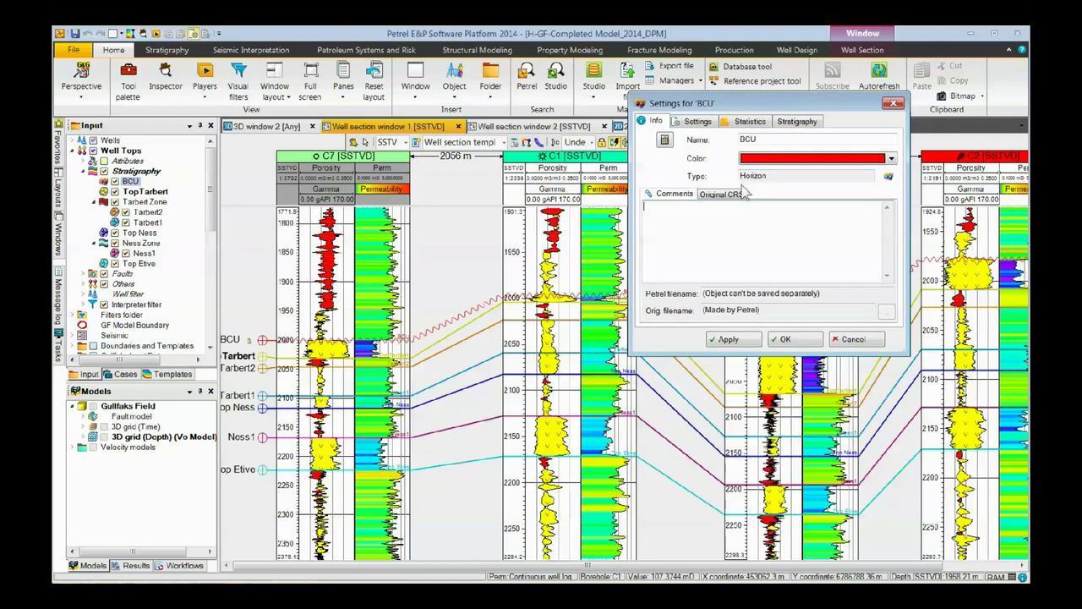
left_click(750, 123)
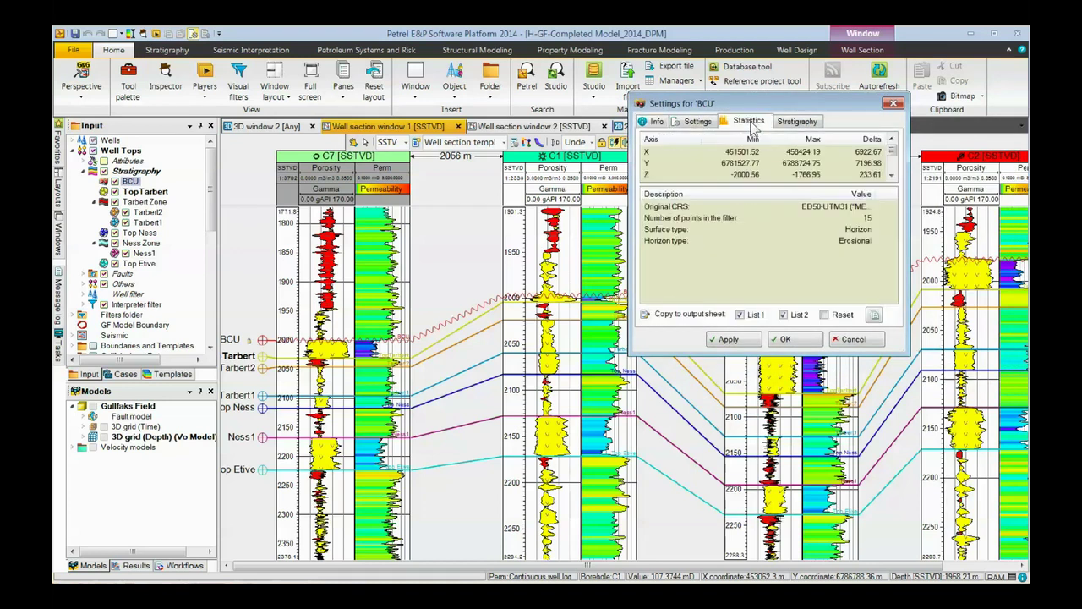
left_click(698, 123)
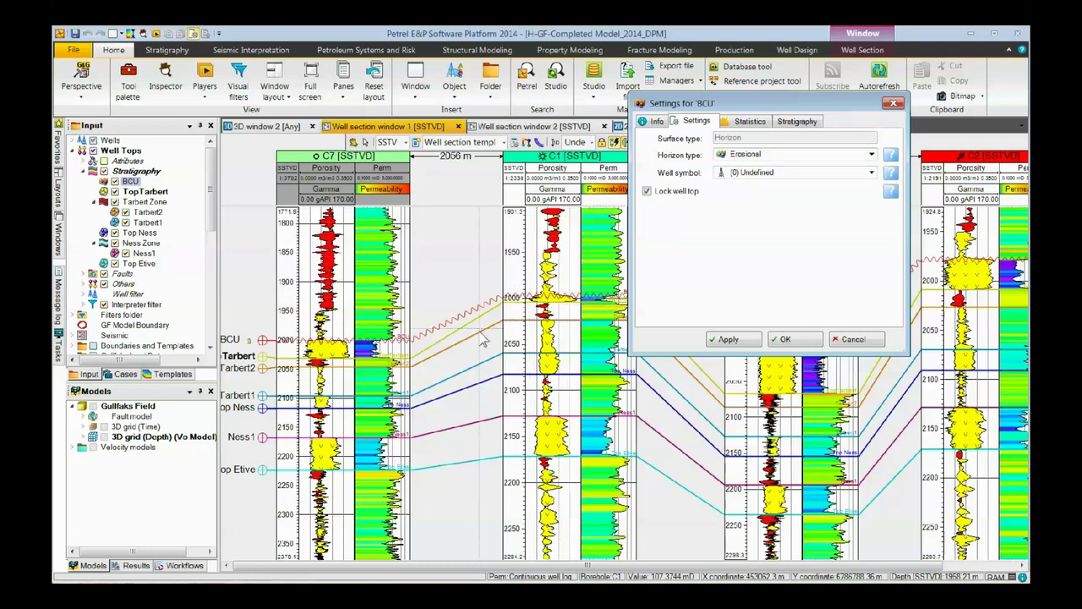
left_click(797, 345)
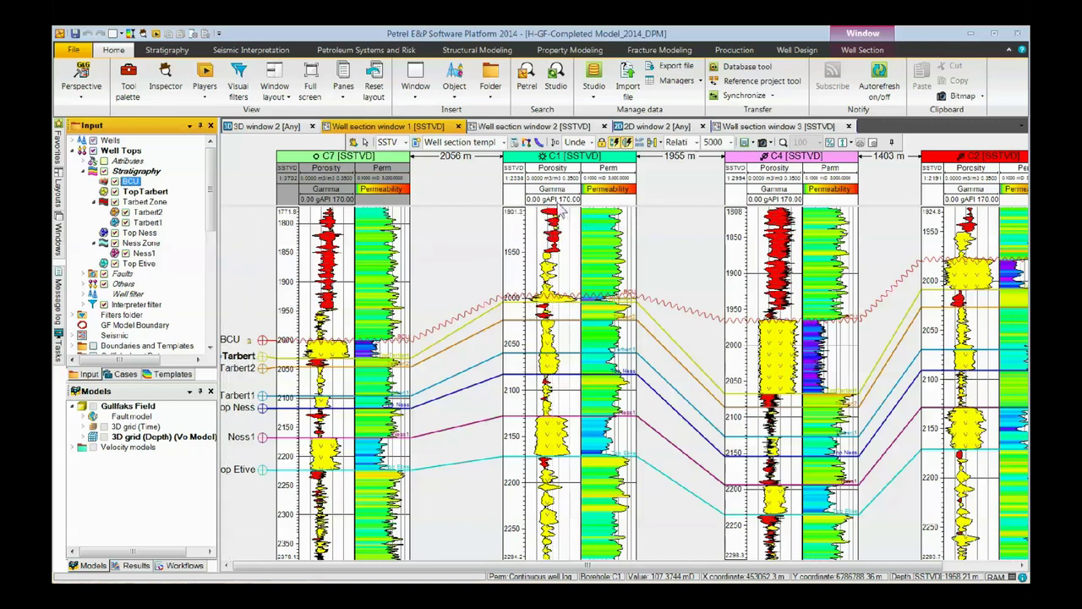
- In the template's Well Tops symbol and label options, set the symbol size to 7
double_click(516, 150)
left_click_drag(624, 82, 689, 103)
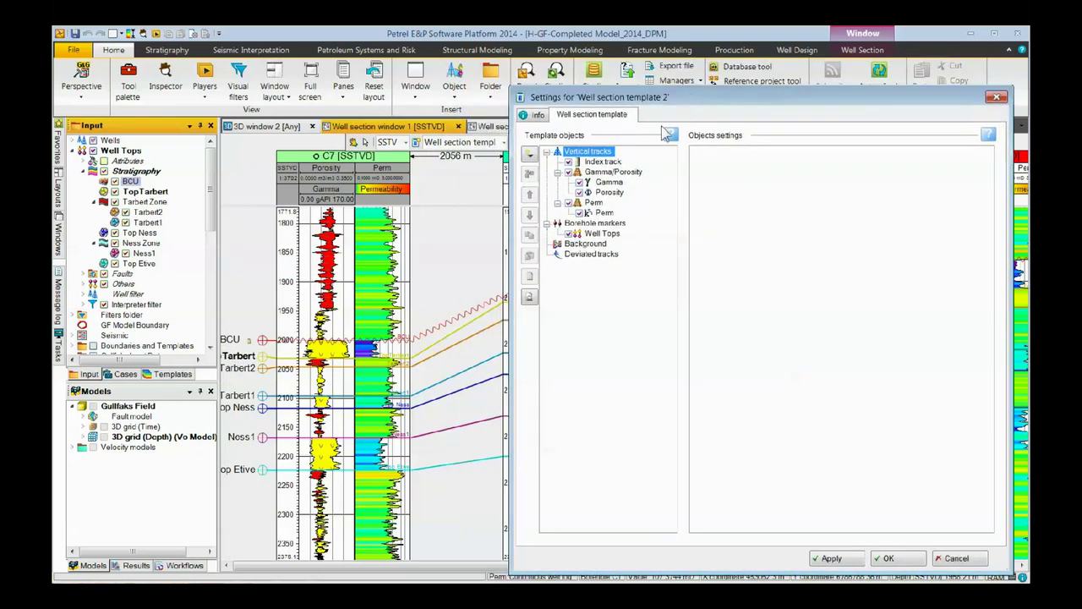
left_click(602, 233)
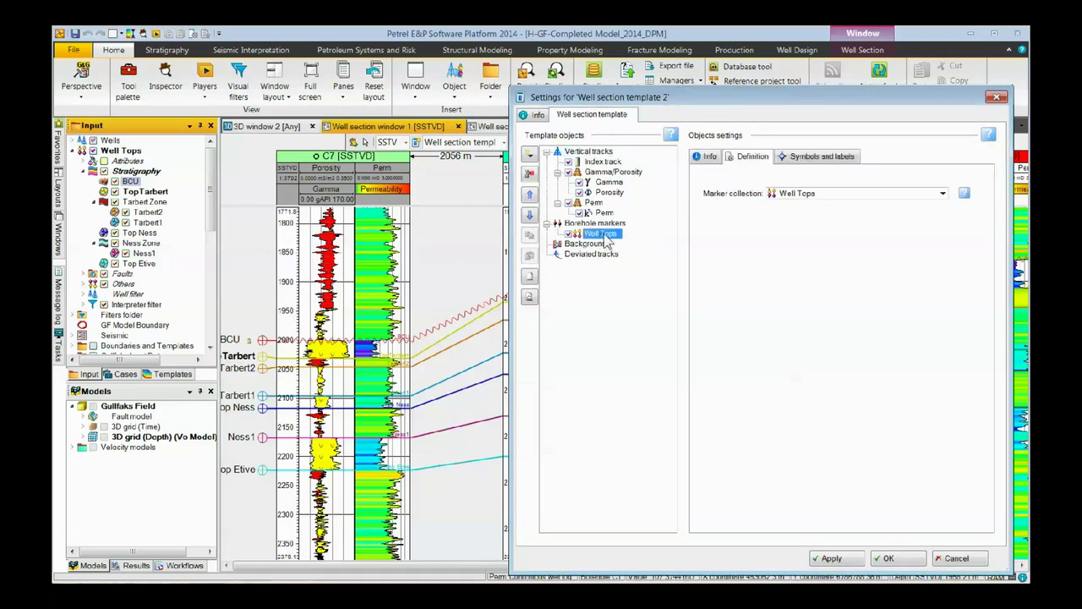
left_click(822, 157)
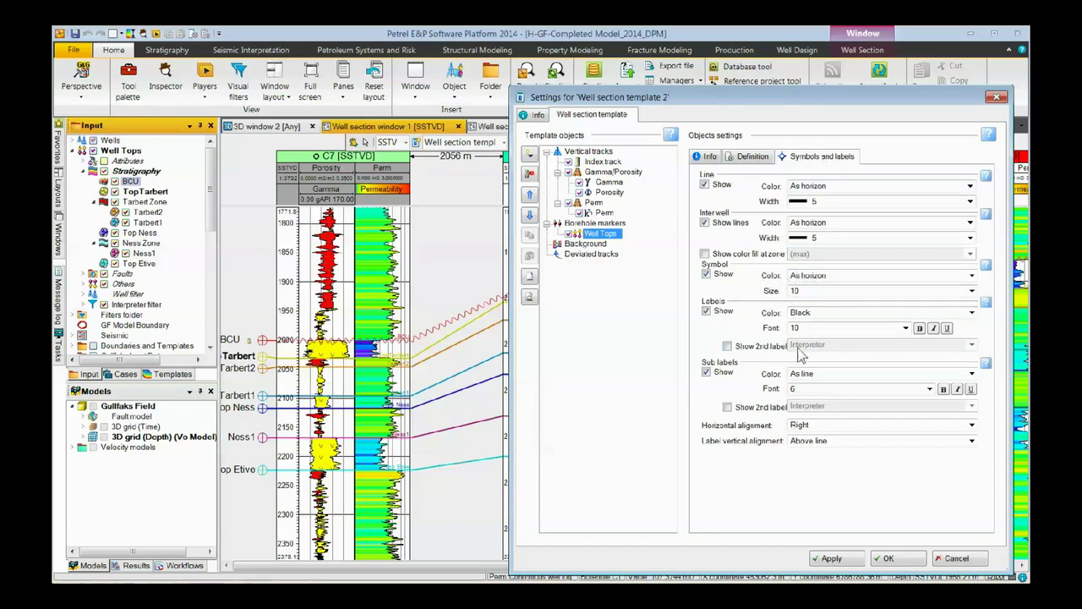
left_click(809, 293)
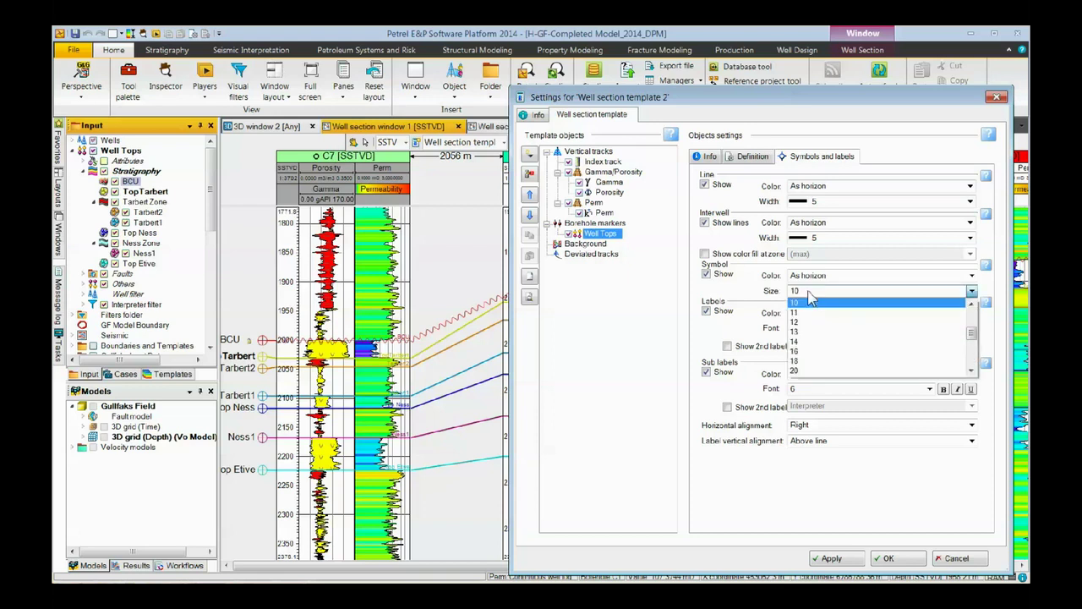
left_click(971, 304)
left_click(971, 305)
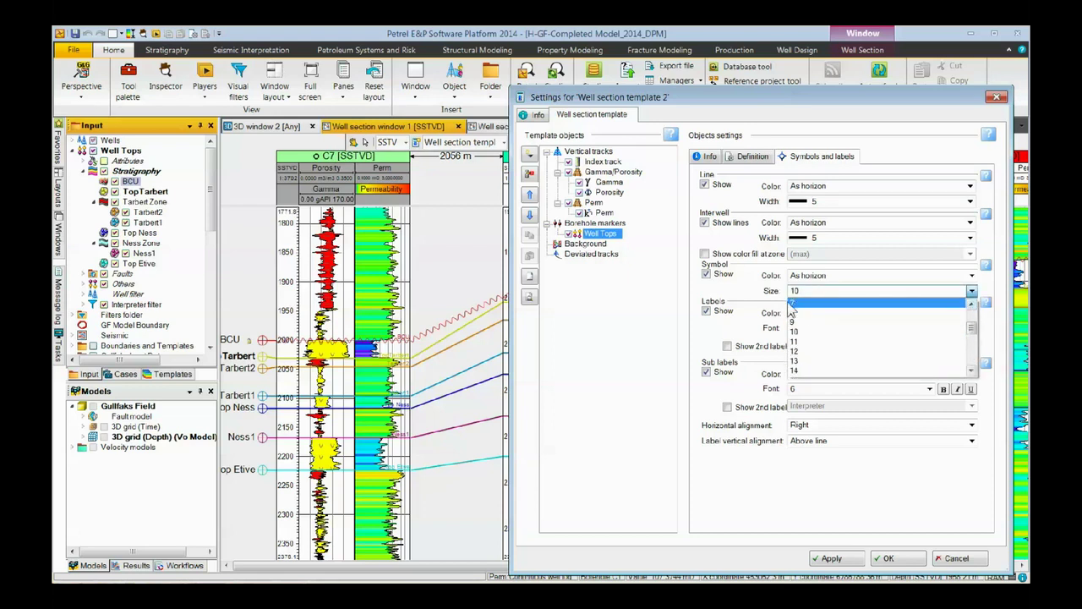
left_click(793, 306)
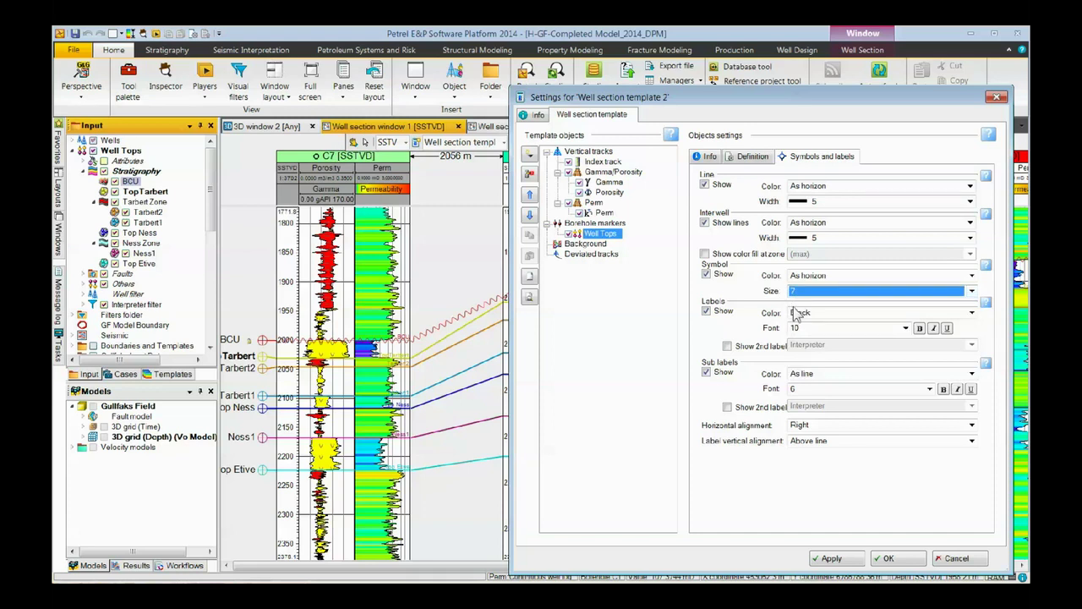
- Set the well top label font size to 7, after previewing 8, and confirm
left_click(905, 328)
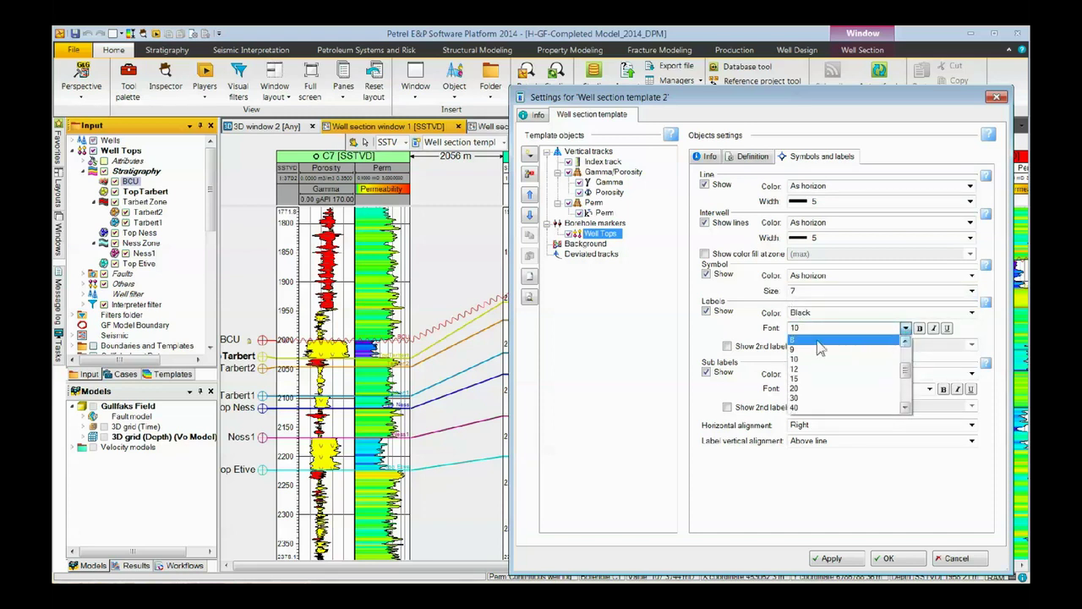
left_click(795, 341)
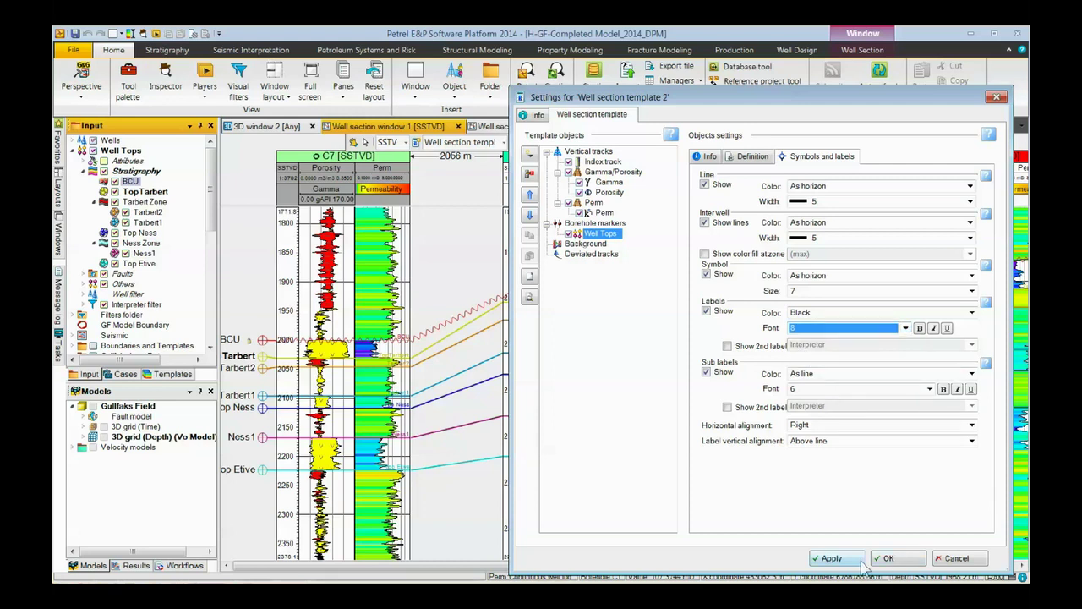
left_click(831, 558)
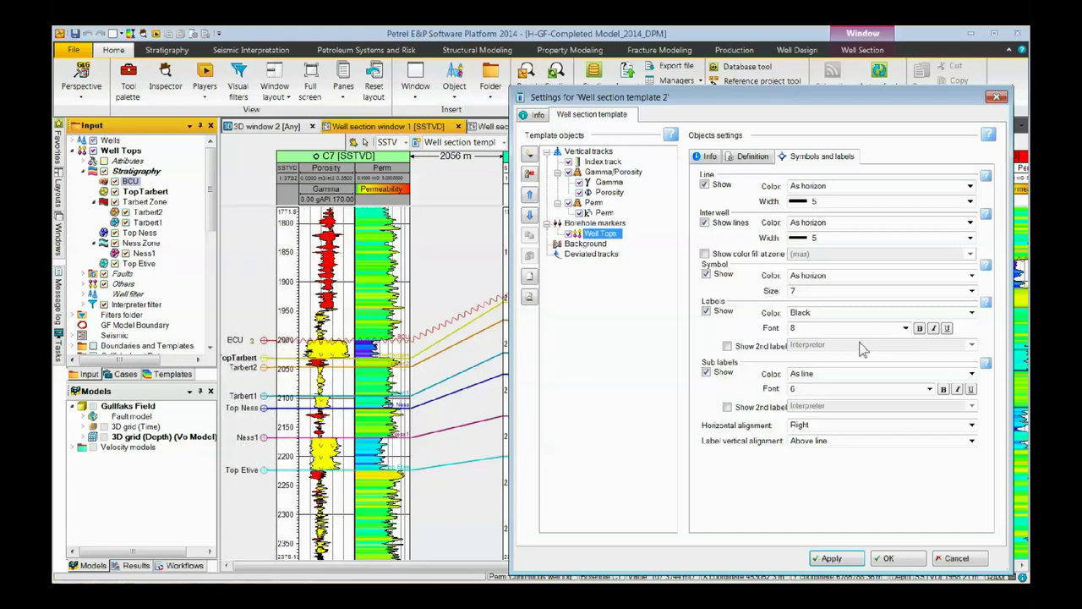
left_click(804, 329)
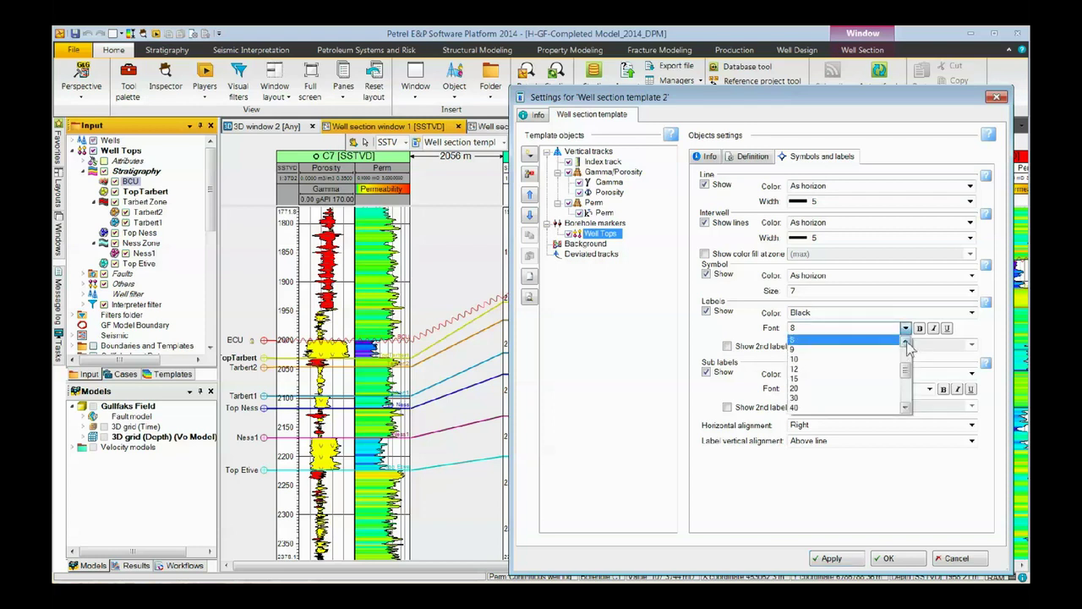
left_click(820, 341)
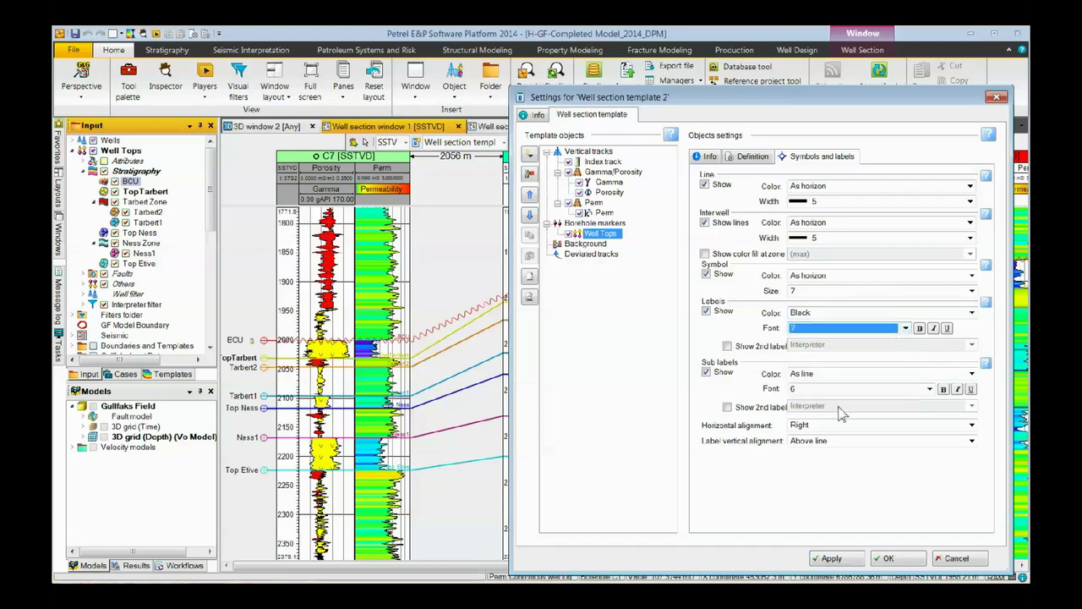
left_click(888, 558)
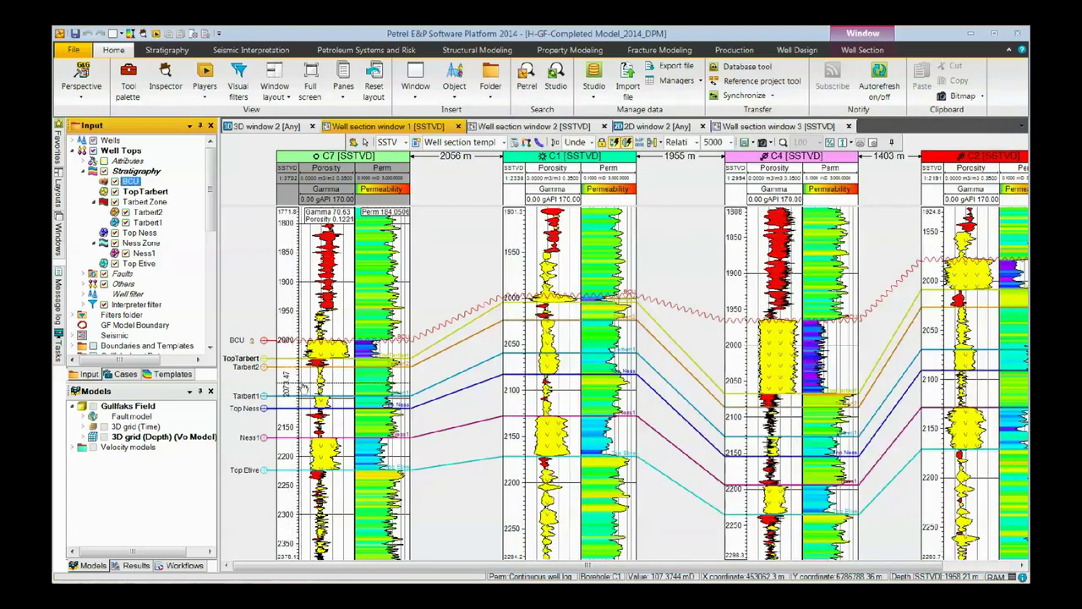